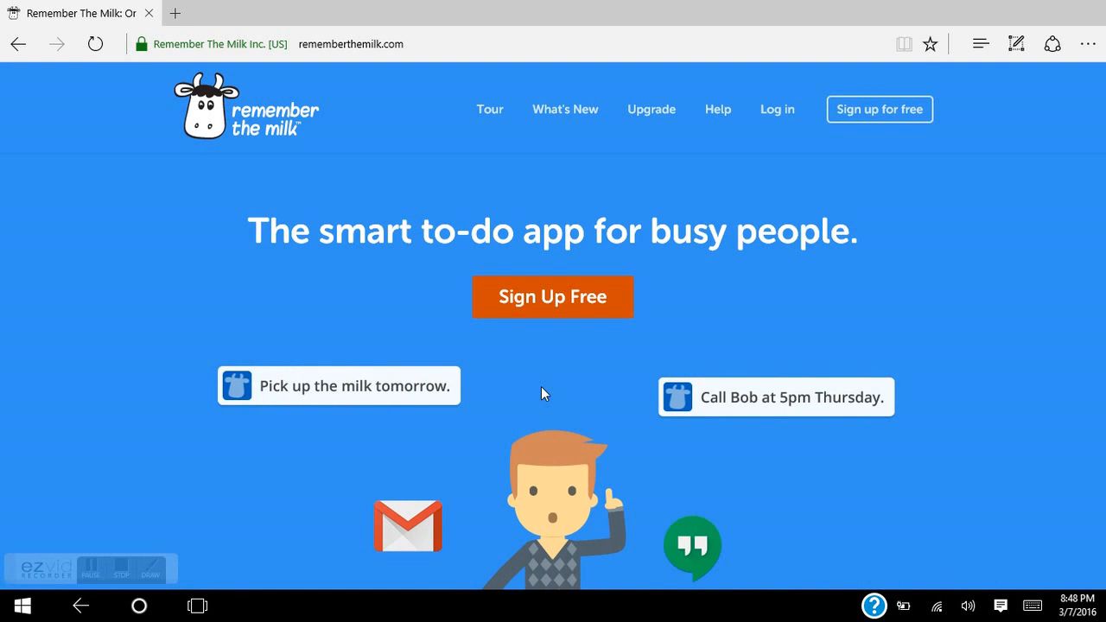
Log in to Remember The Milk with the account username and password, with Stay logged in turned off
left_click(768, 119)
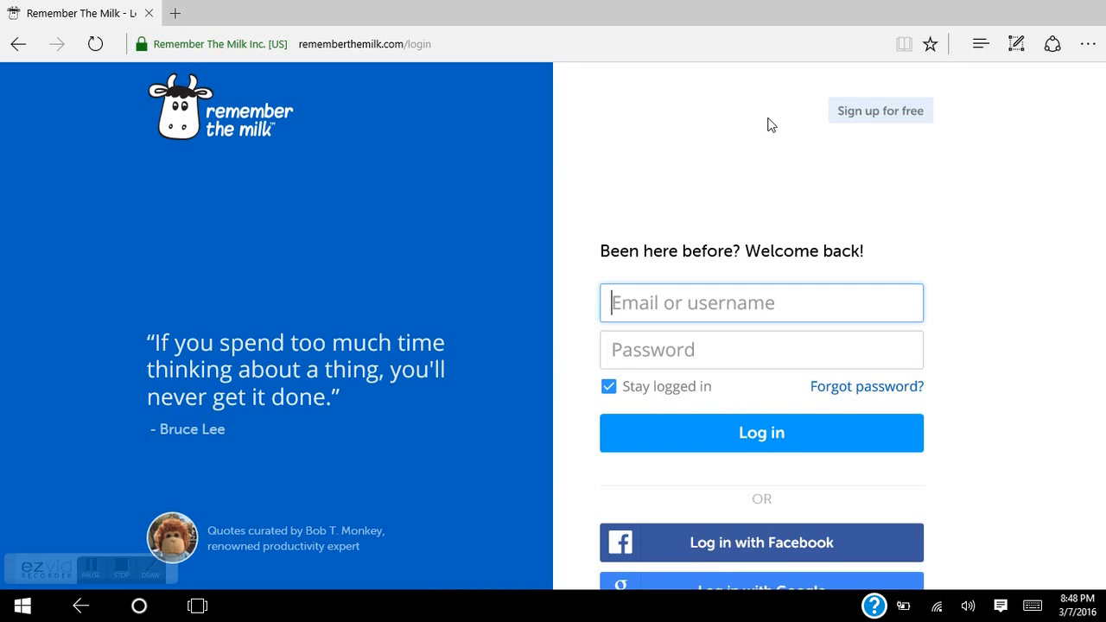
type("STEm")
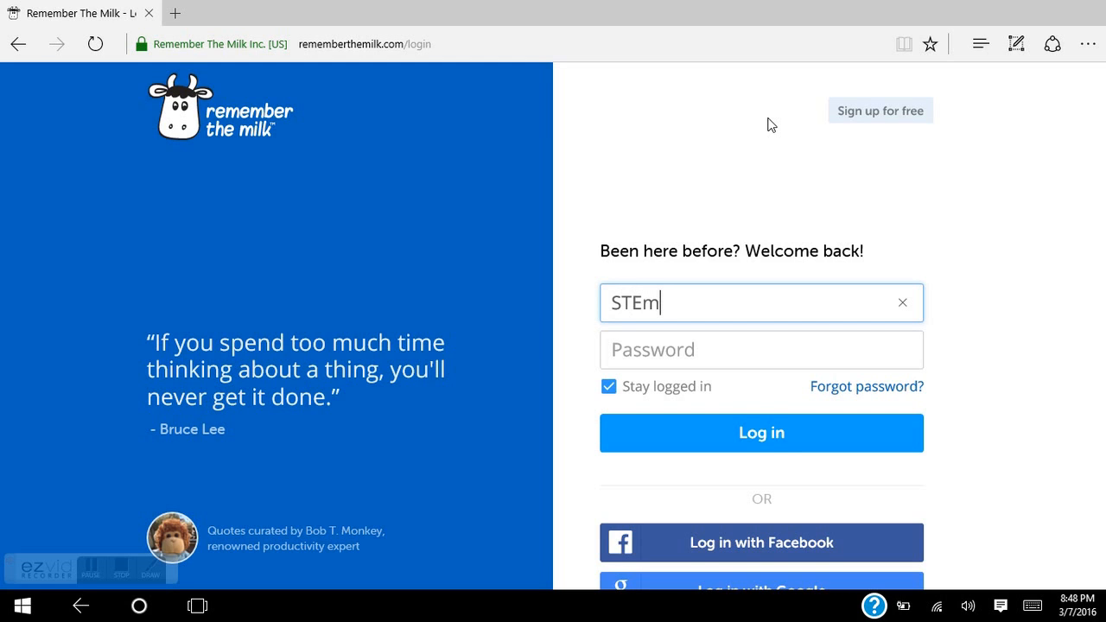
key("BackSpace")
type("M351")
key("Tab")
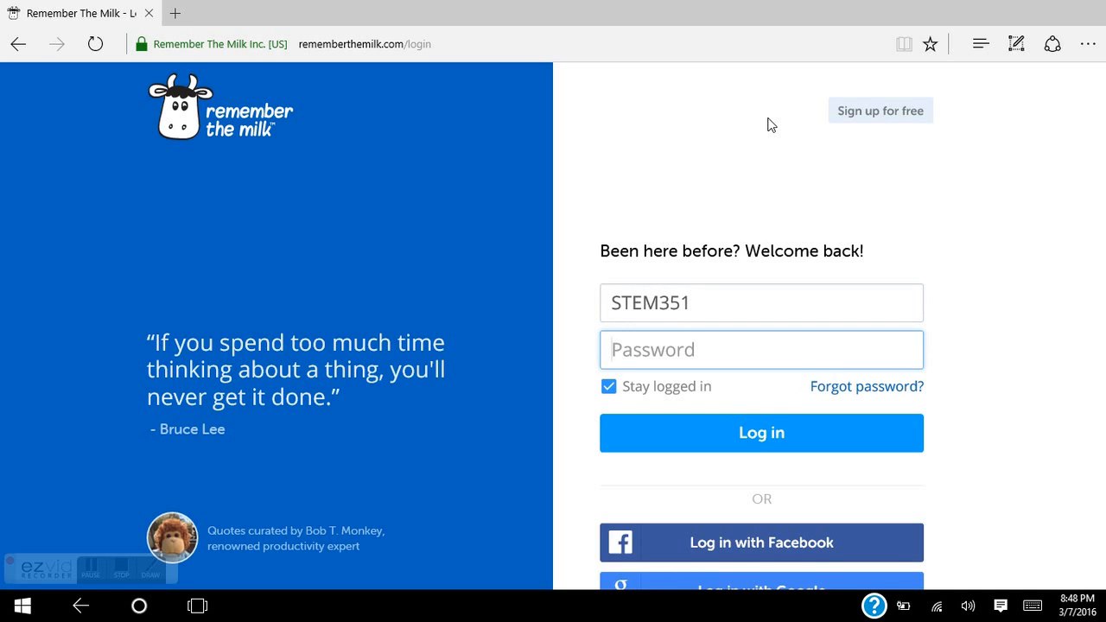
type("•••••••••")
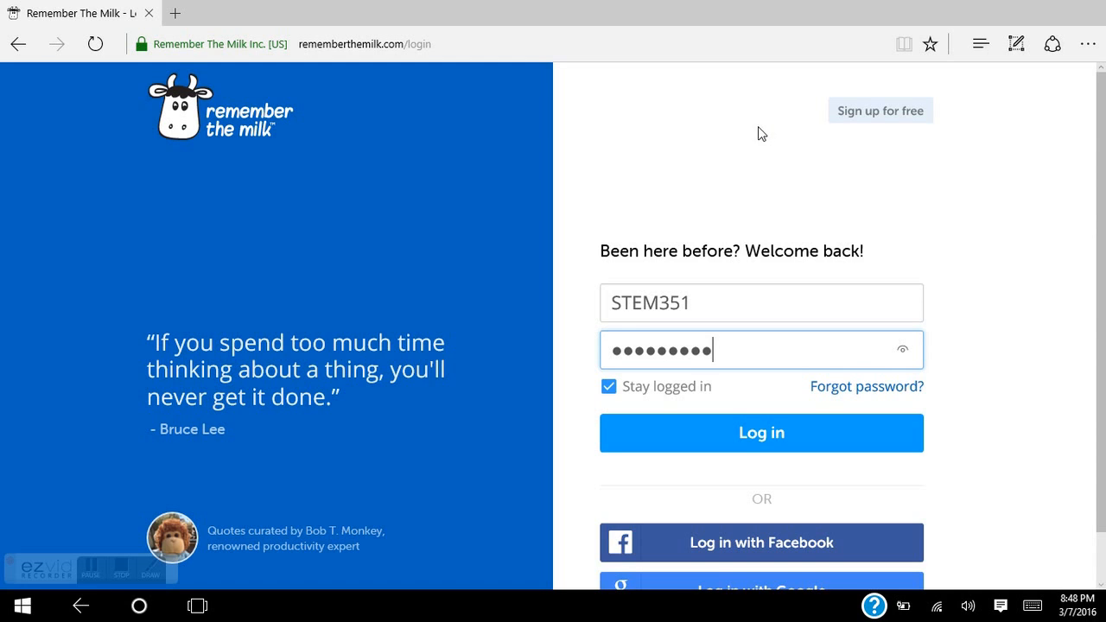
left_click(609, 388)
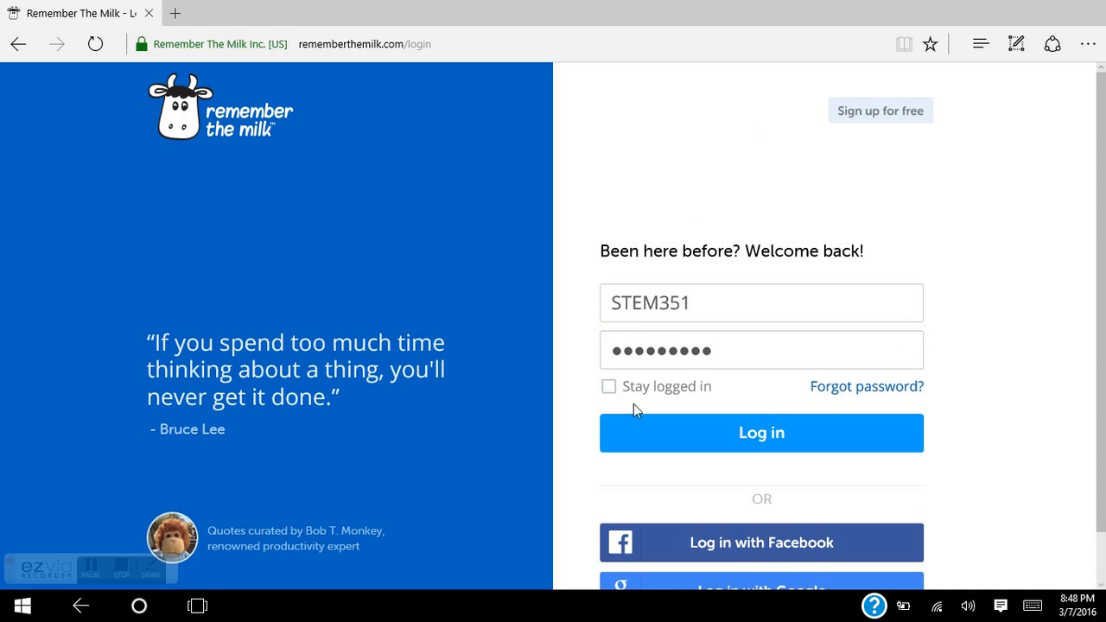
left_click(644, 420)
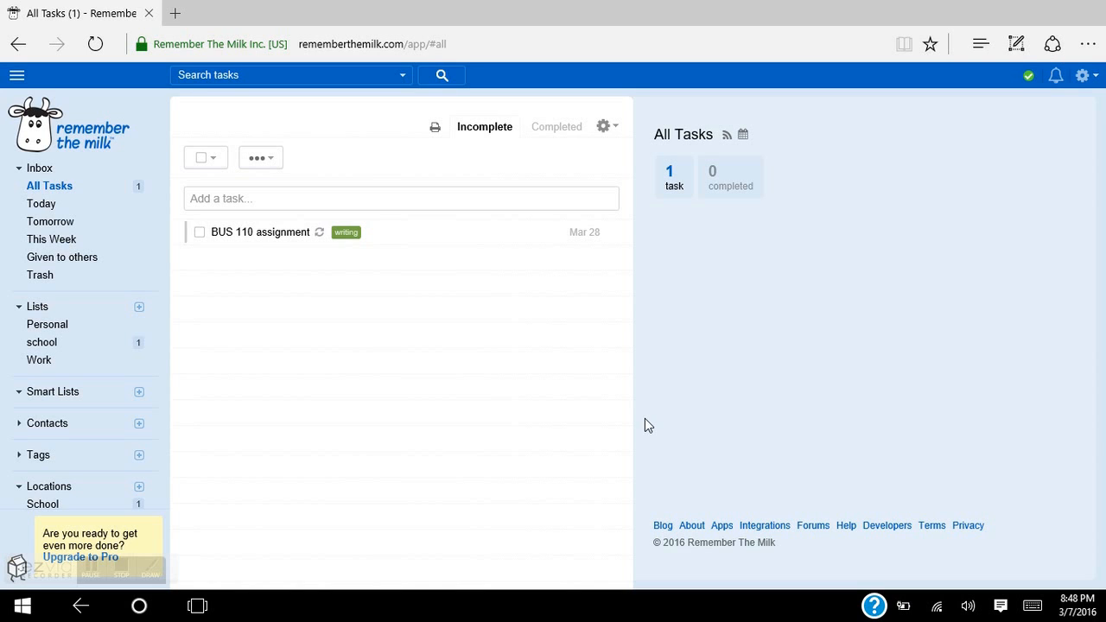
View the details of the BUS 110 assignment task, and deselect it
left_click(298, 236)
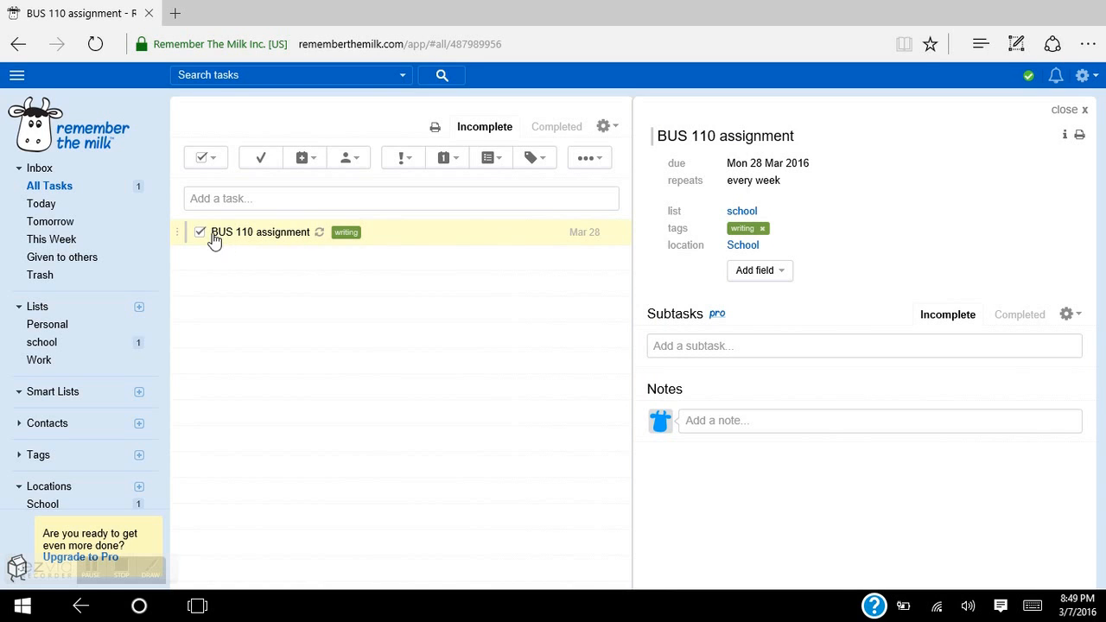
left_click(204, 233)
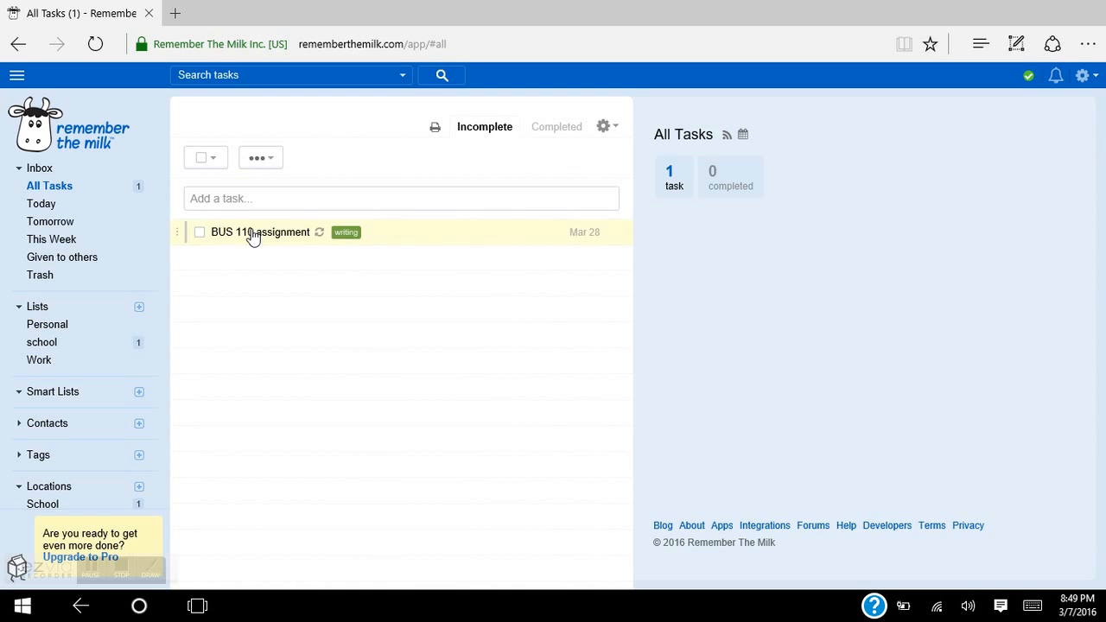
Add a new task named SEPS 400 RESEARCH PAPER to the task list
left_click(234, 203)
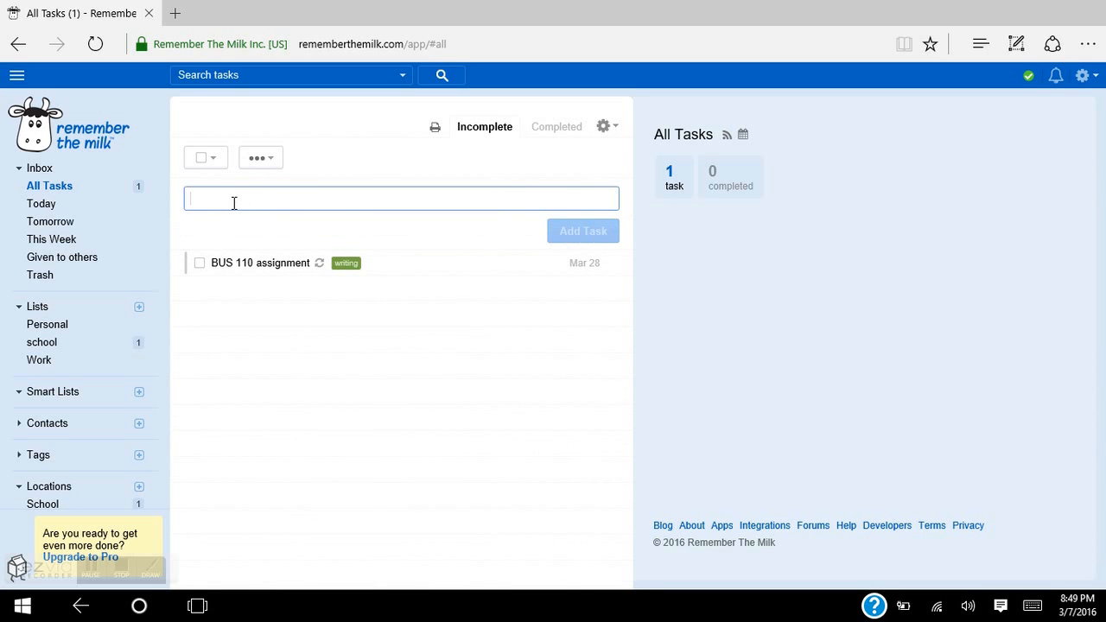
type("S")
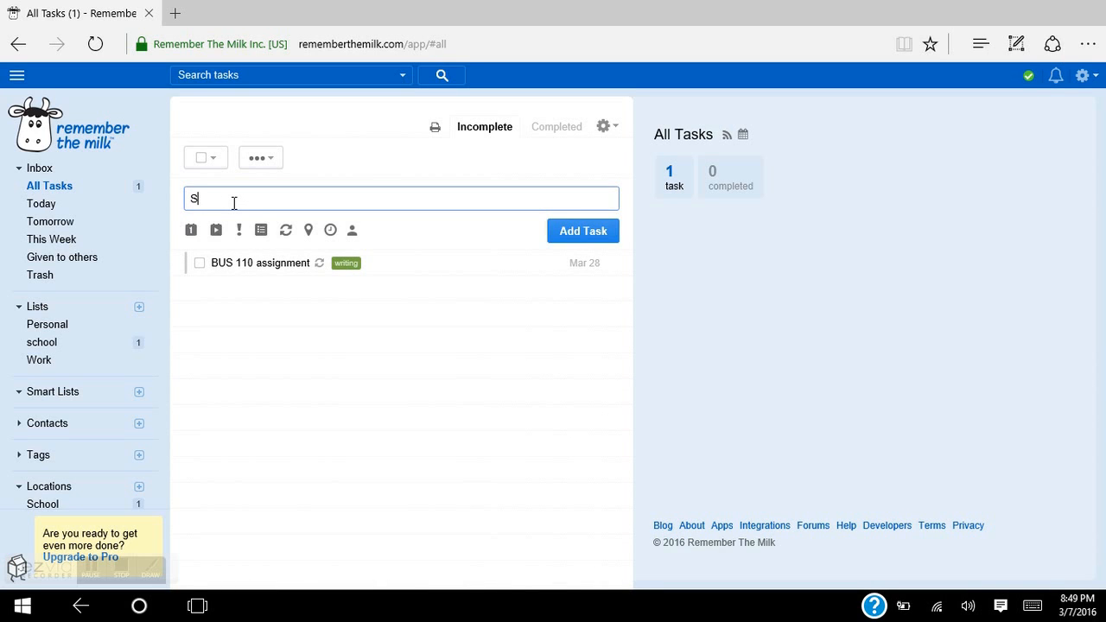
type("EPS")
type(" 460")
type(" REA")
key("BackSpace")
key("BackSpace")
type("EA")
key("BackSpace")
type("SEARCH")
left_click(234, 206)
type("PA")
key("BackSpace")
key("BackSpace")
key("BackSpace")
double_click(312, 200)
type("PAP")
key("BackSpace")
key("BackSpace")
key("BackSpace")
type("RESEARCH PAPER")
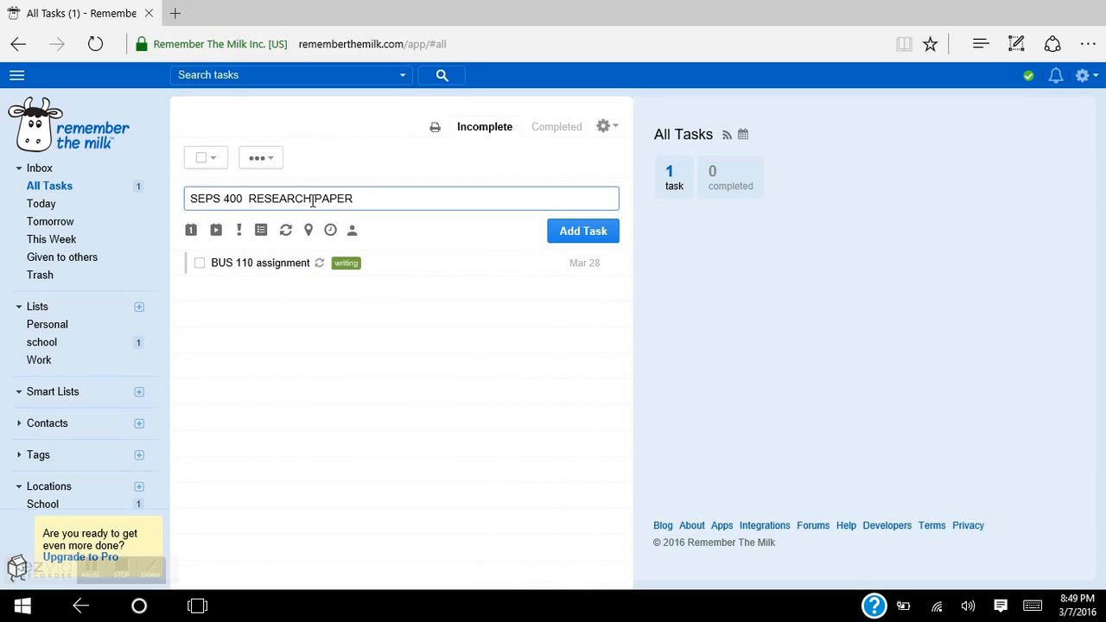
left_click(571, 233)
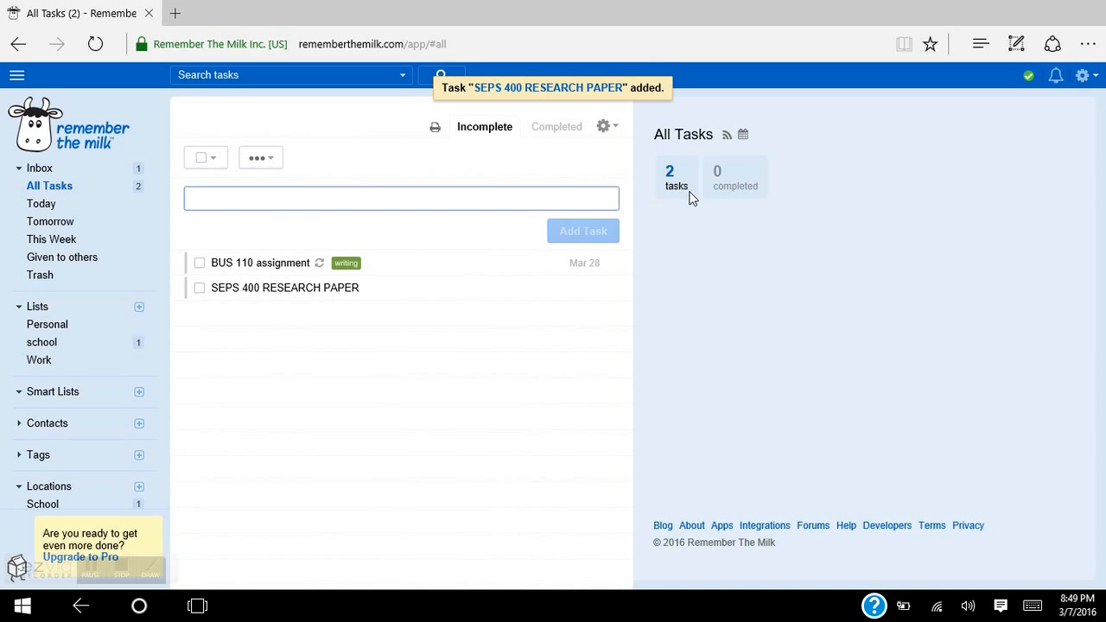
Set the due date of the SEPS 400 RESEARCH PAPER task to 31 March 2016
left_click(331, 291)
left_click(331, 292)
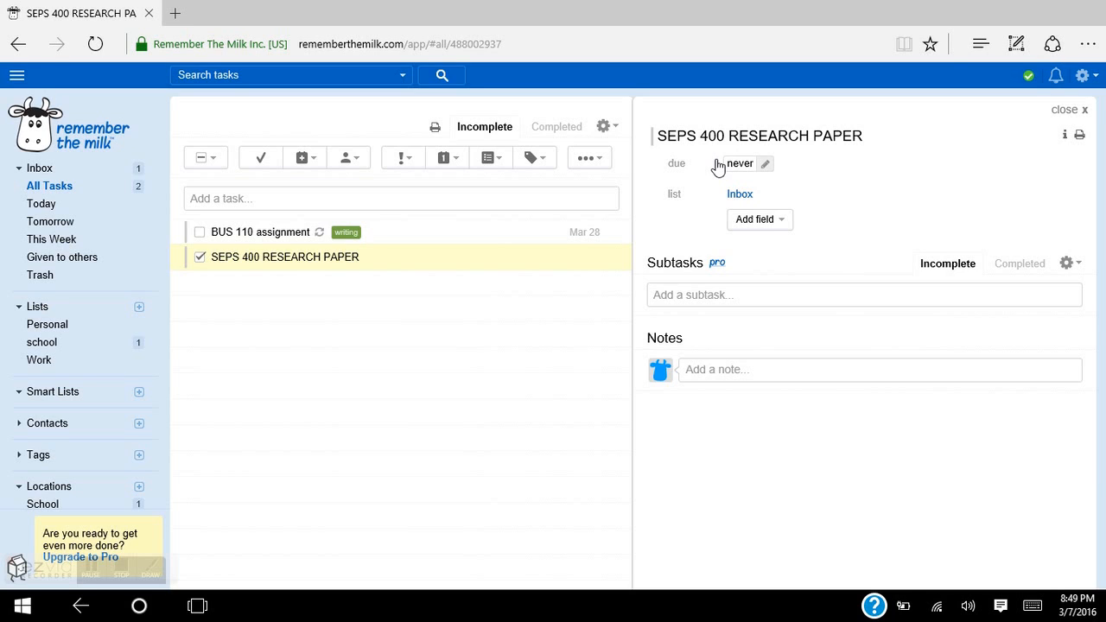
left_click(763, 164)
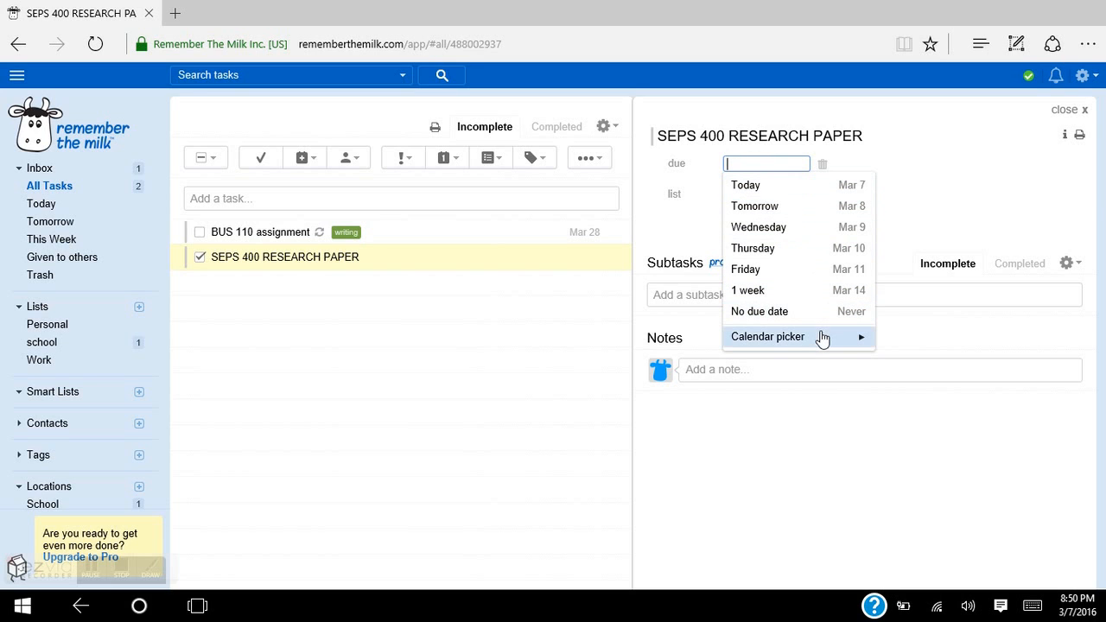
mouse_move(822, 336)
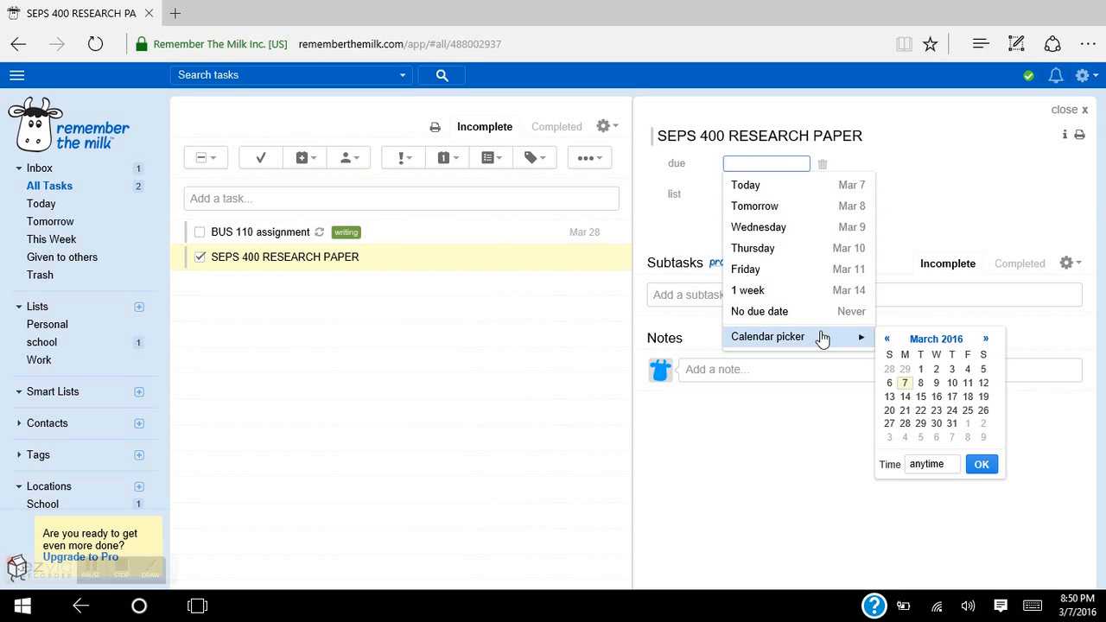
left_click(955, 430)
left_click(982, 464)
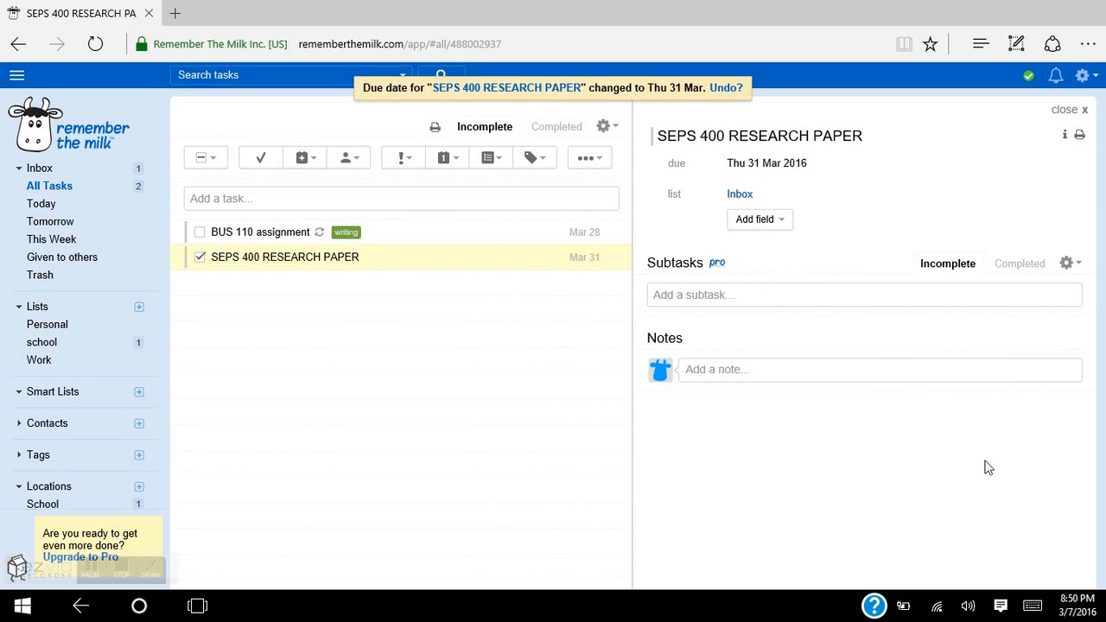
Make the SEPS 400 RESEARCH PAPER task repeat every week and add an estimate field set to No estimate
left_click(783, 222)
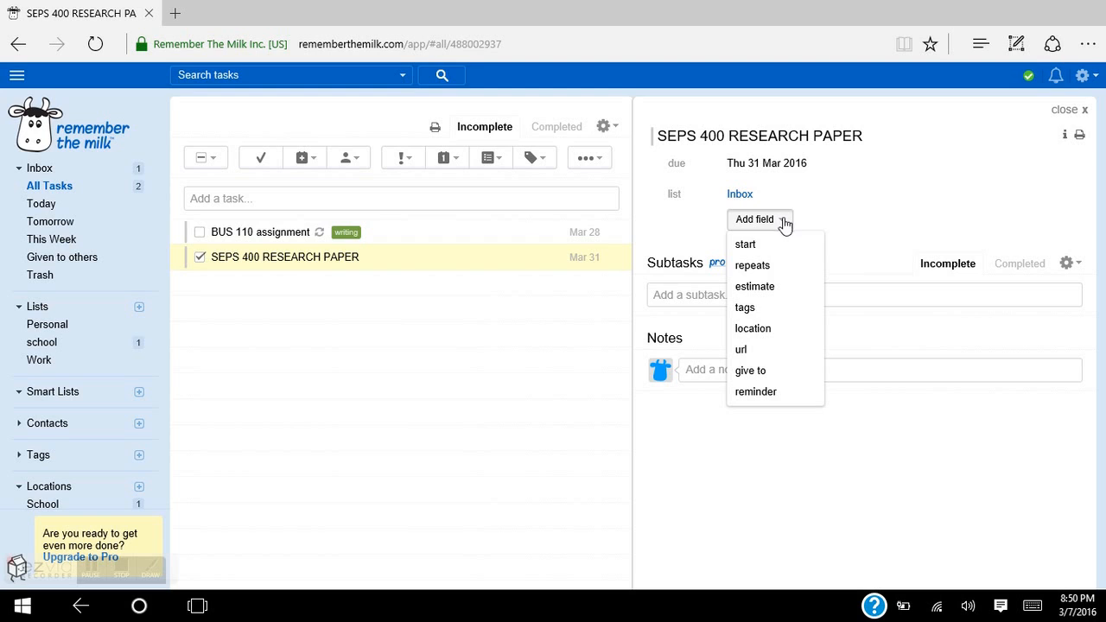
left_click(786, 263)
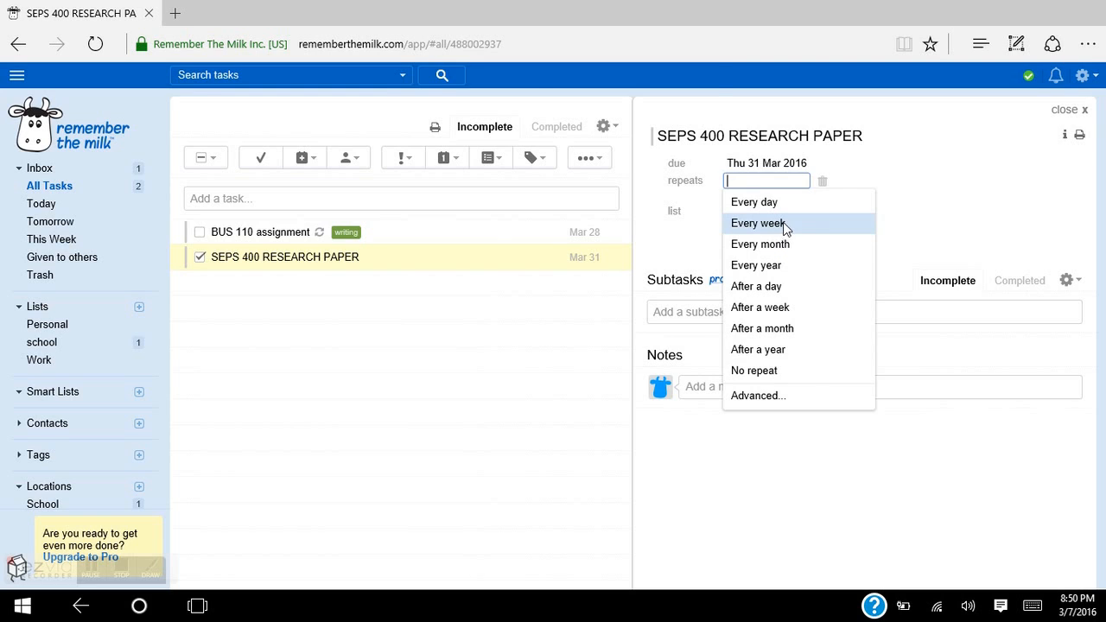
left_click(783, 225)
left_click(785, 237)
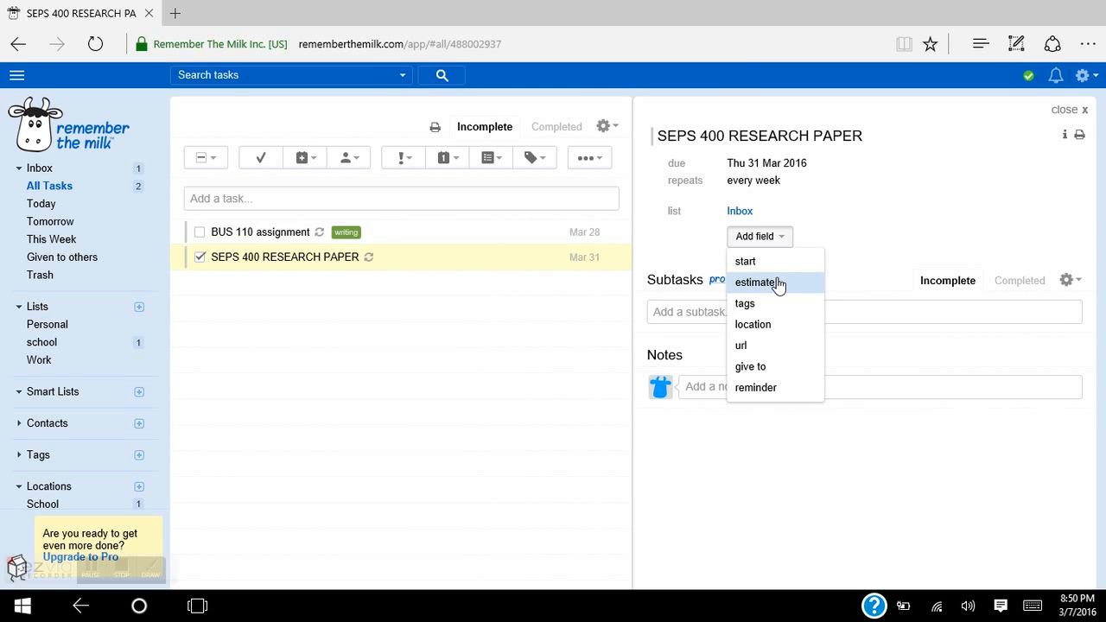
left_click(778, 284)
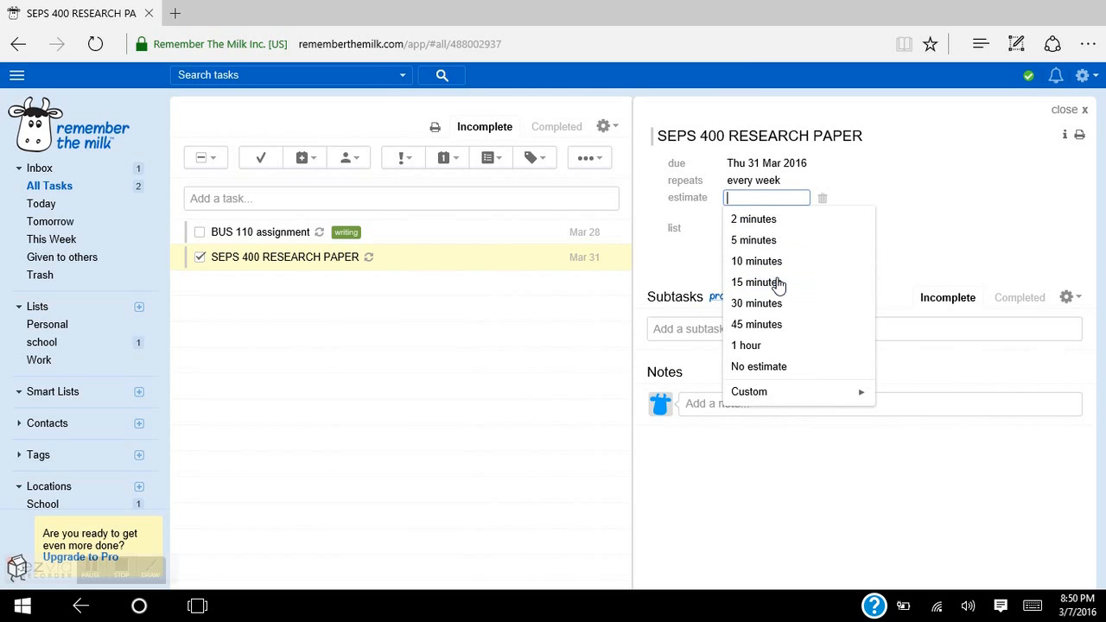
left_click(784, 365)
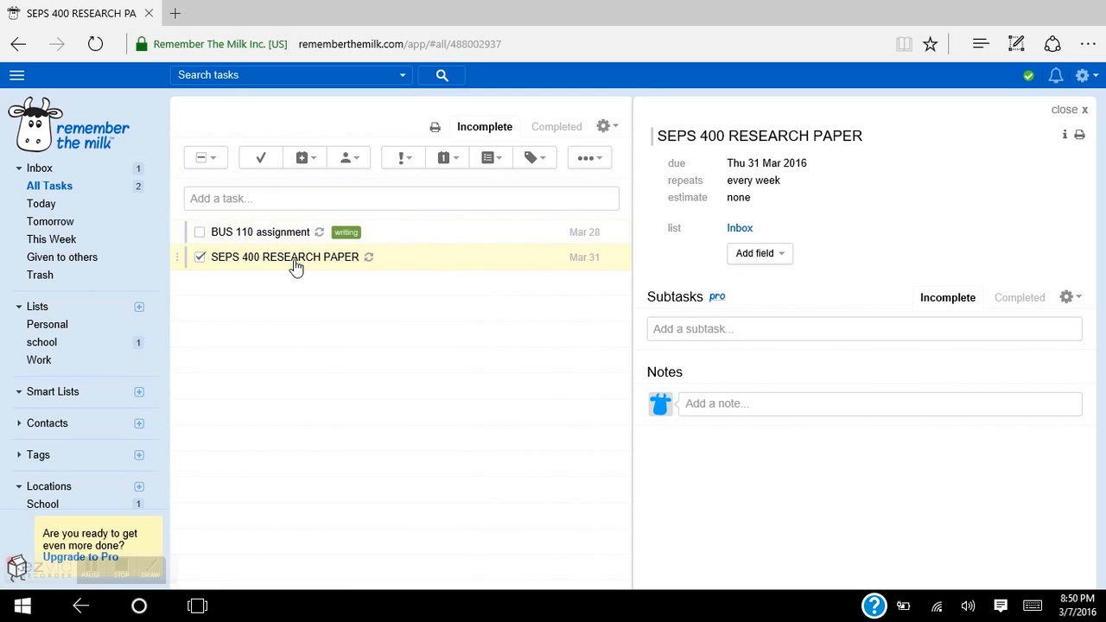
Tag the SEPS 400 RESEARCH PAPER task with writing and set its location to School
left_click(786, 253)
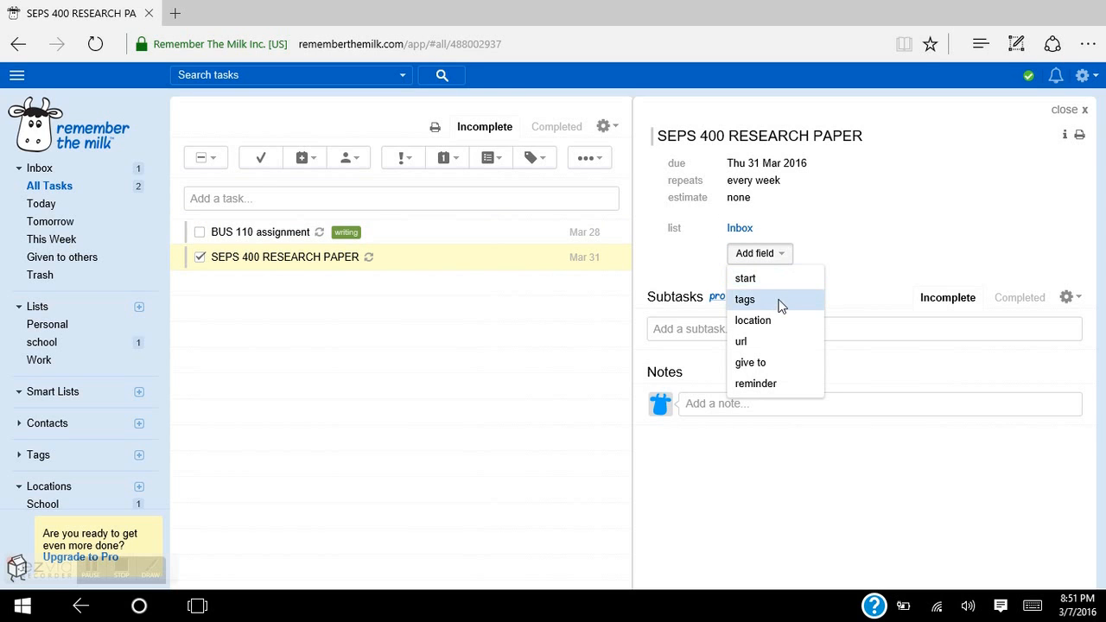
left_click(781, 306)
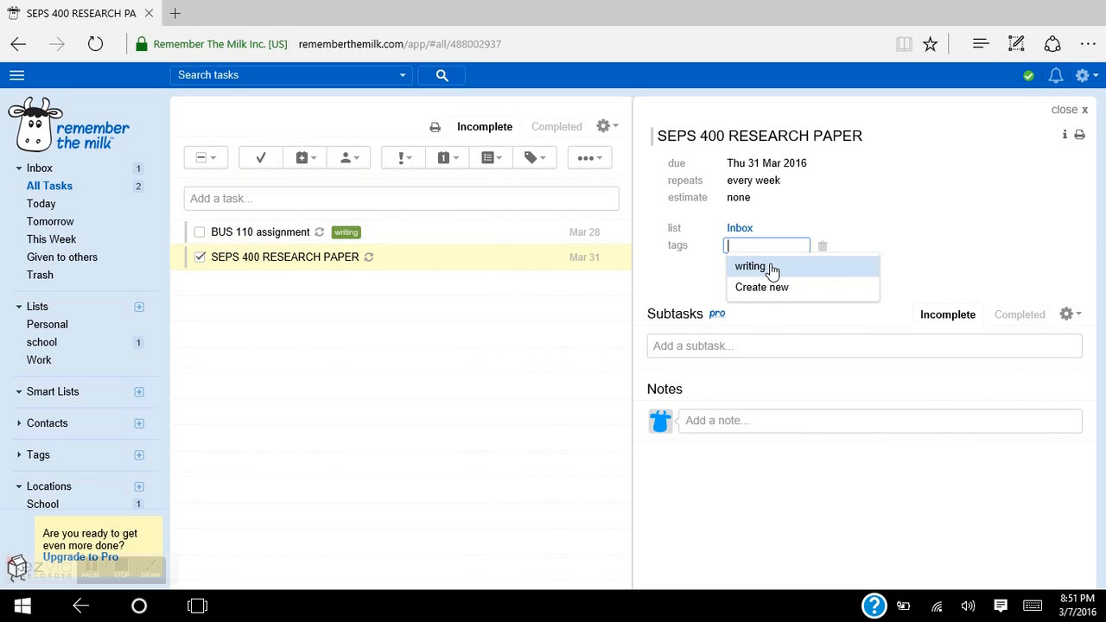
left_click(772, 271)
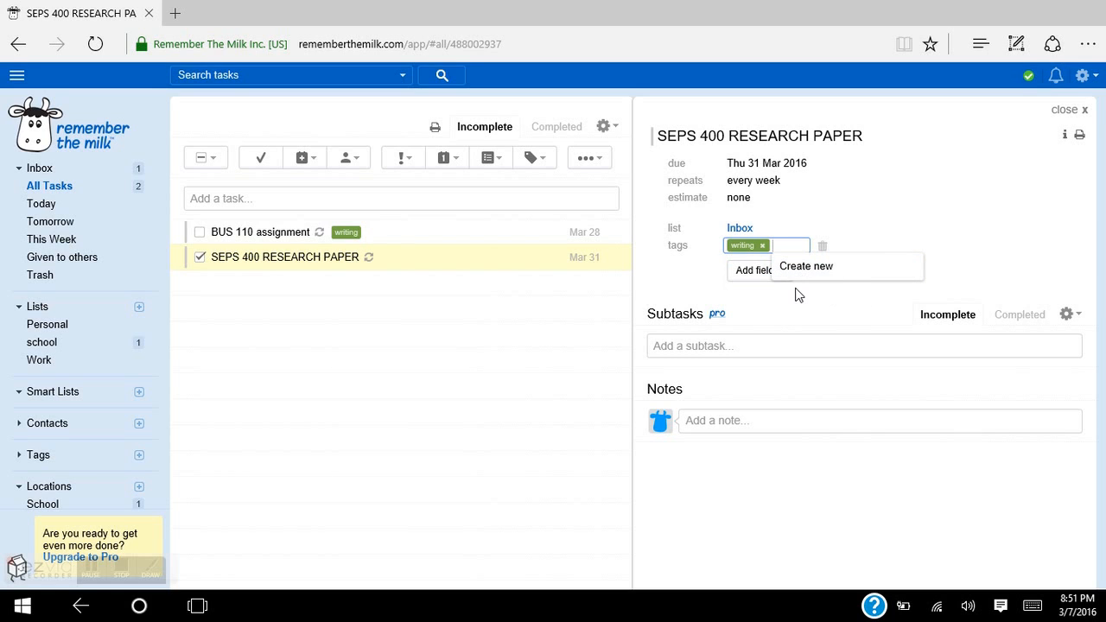
left_click(852, 283)
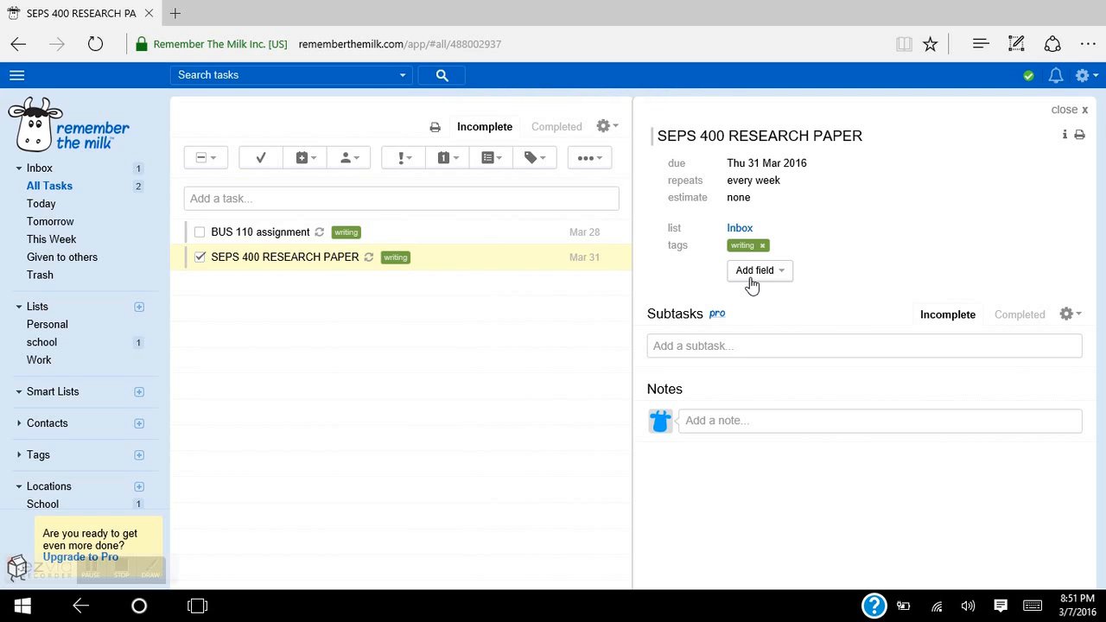
left_click(752, 278)
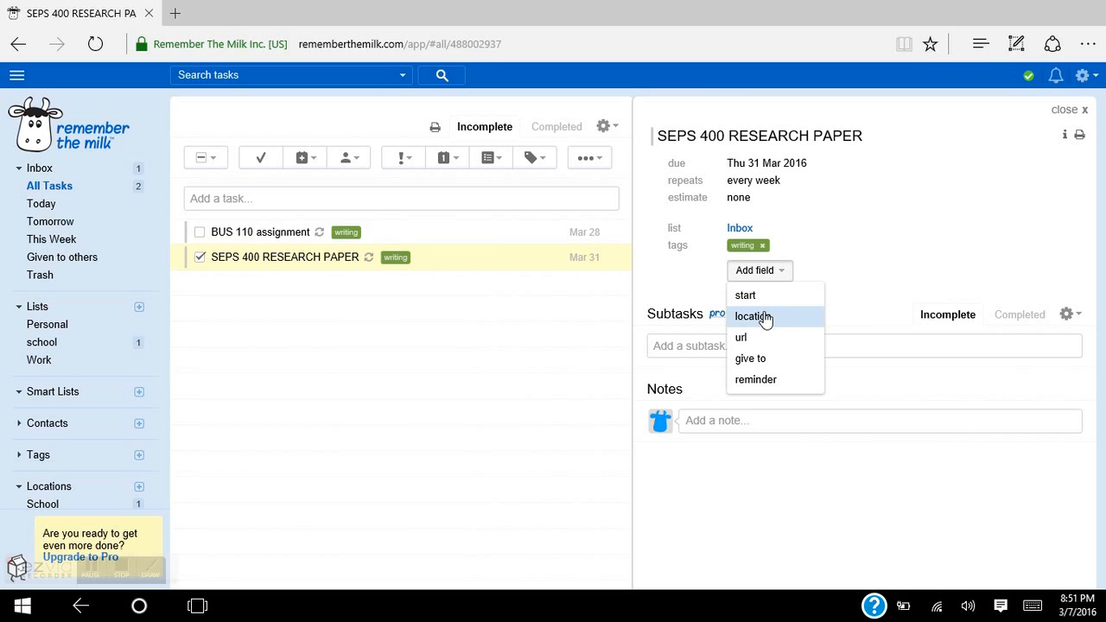
left_click(753, 316)
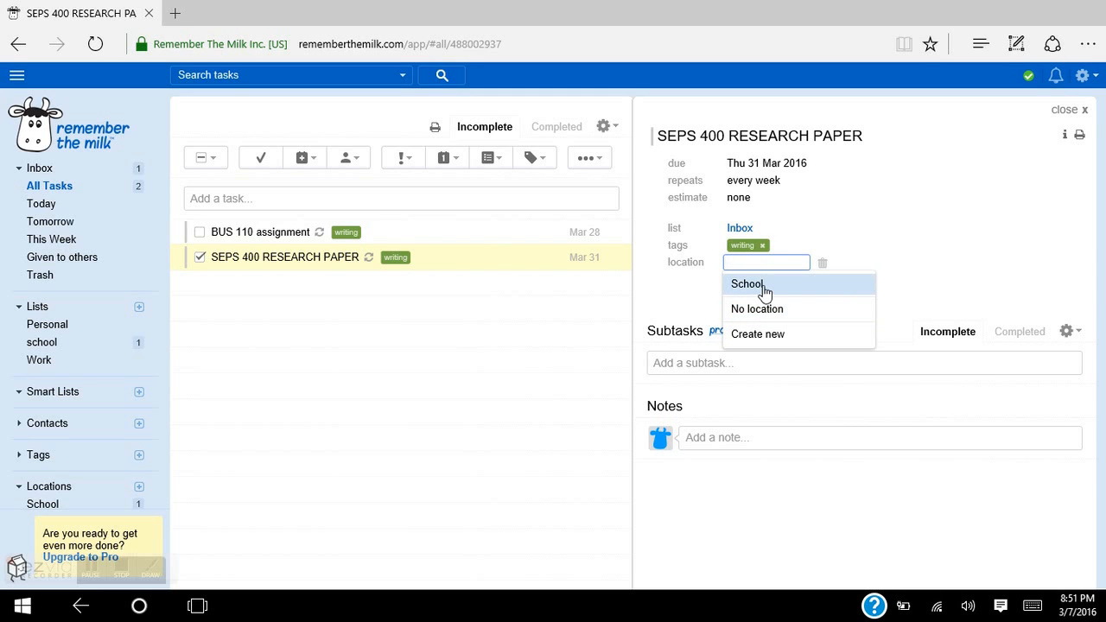
left_click(765, 292)
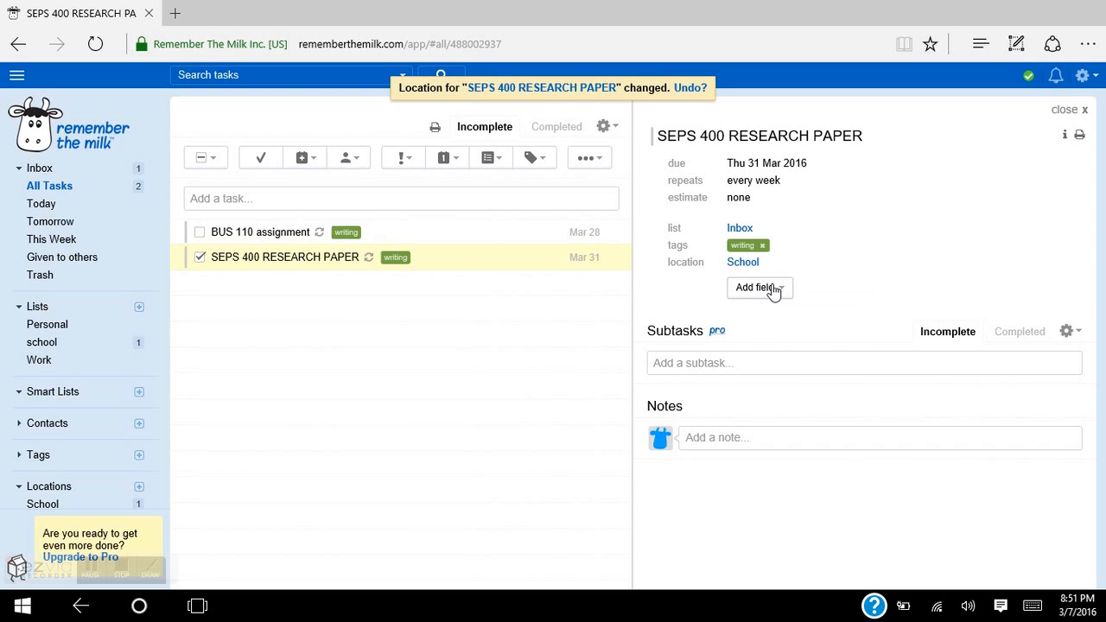
left_click(773, 291)
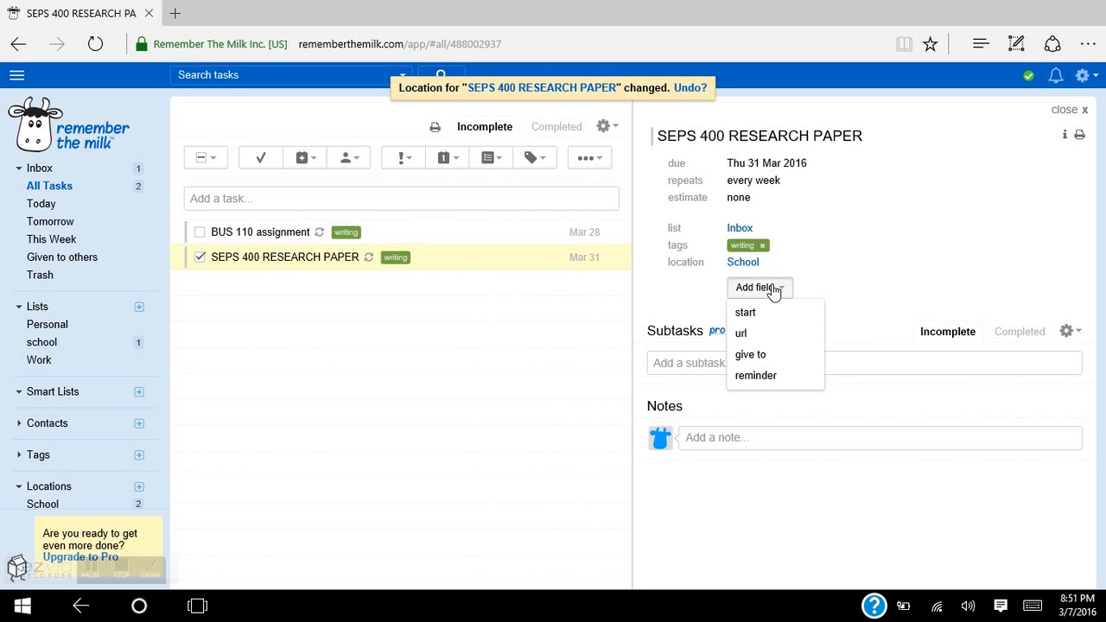
left_click(780, 338)
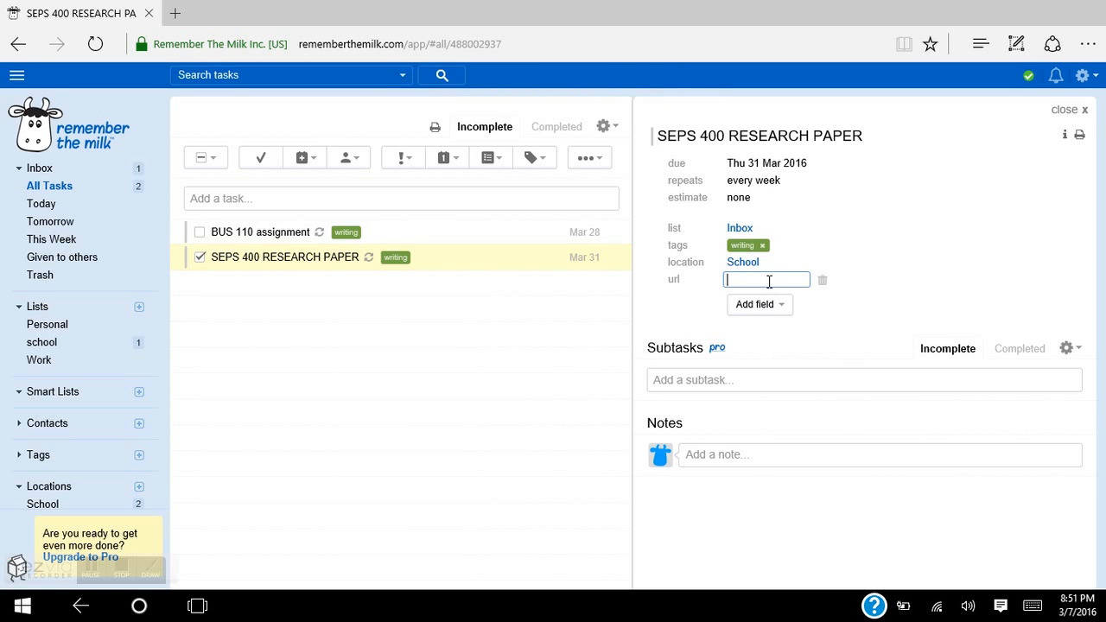
type("W")
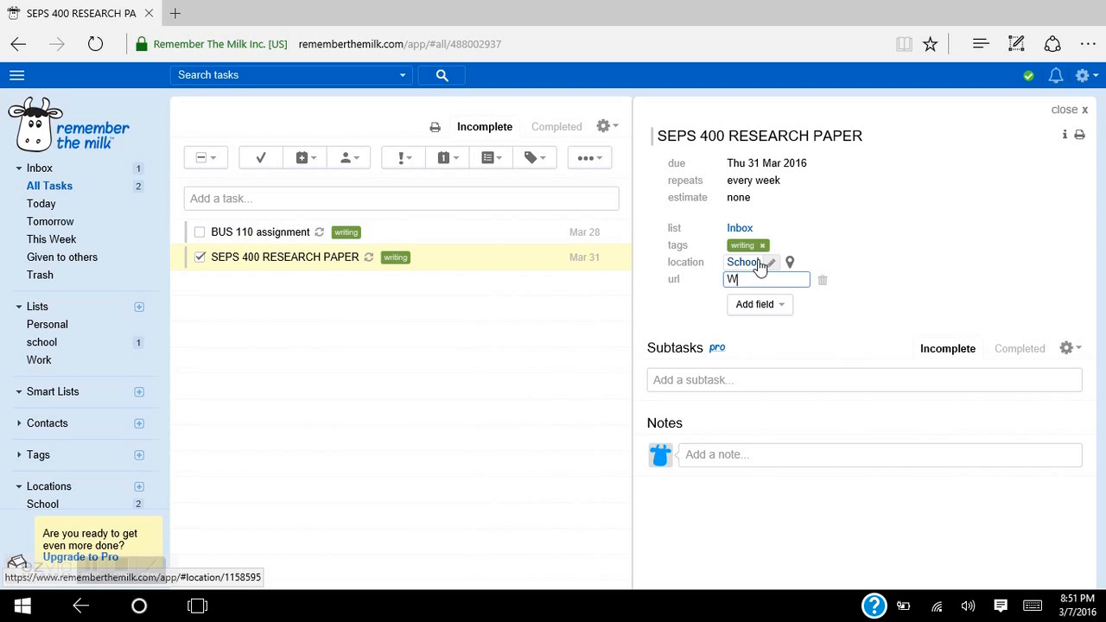
type("WW")
key("BackSpace")
key("BackSpace")
key("BackSpace")
type("www.aol.com")
key("Return")
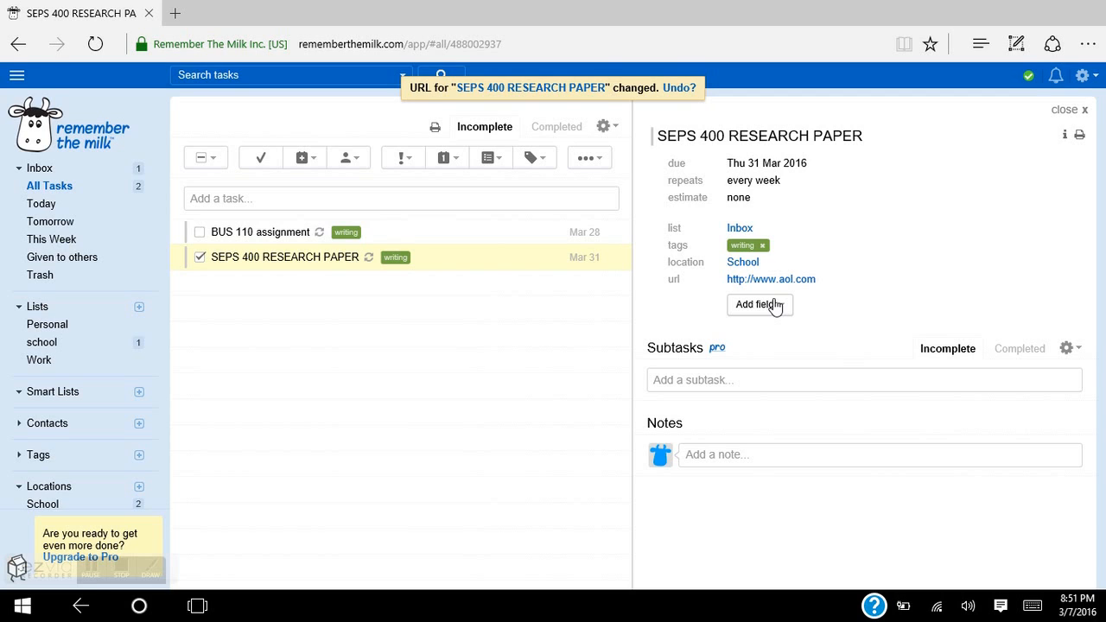
Add a give to field to the SEPS 400 RESEARCH PAPER task and try to add a new contact without an email address
left_click(775, 307)
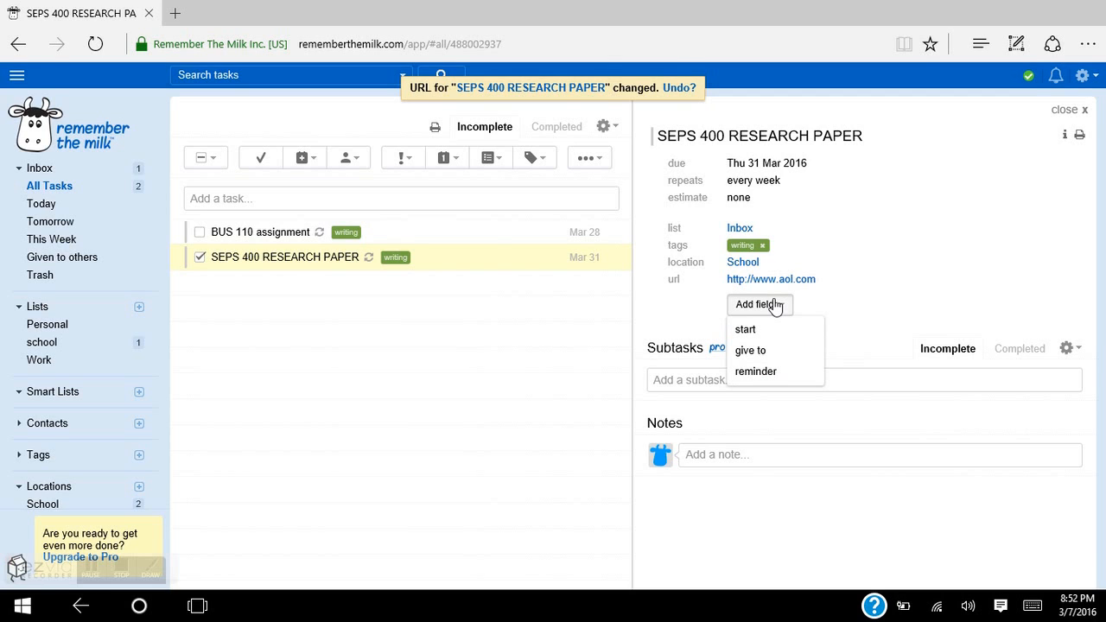
left_click(785, 352)
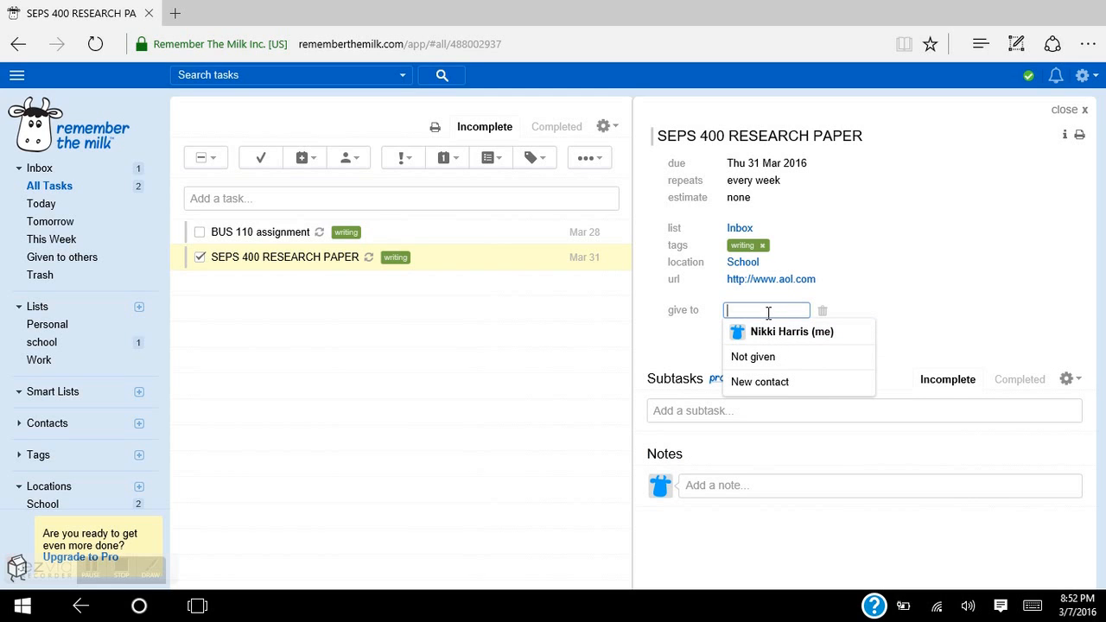
left_click(796, 385)
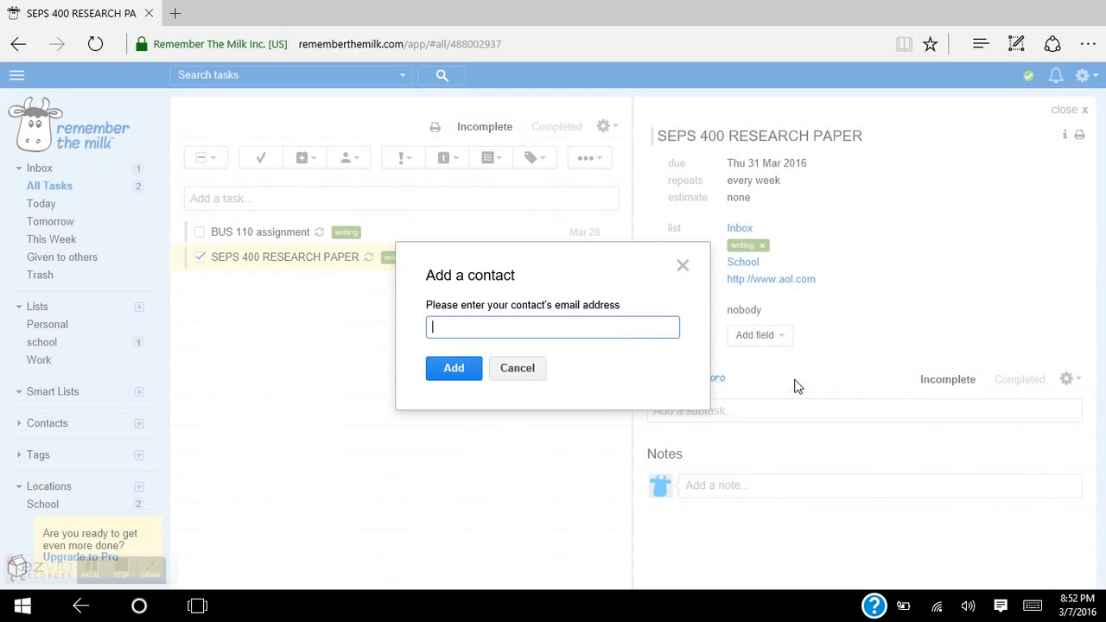
left_click(476, 370)
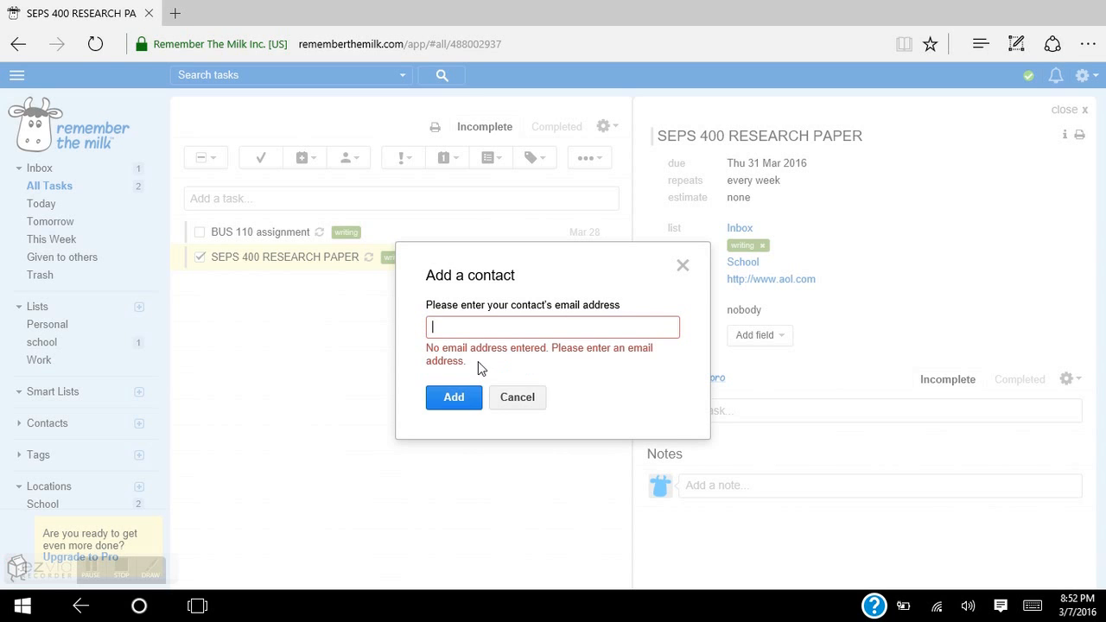
left_click(685, 266)
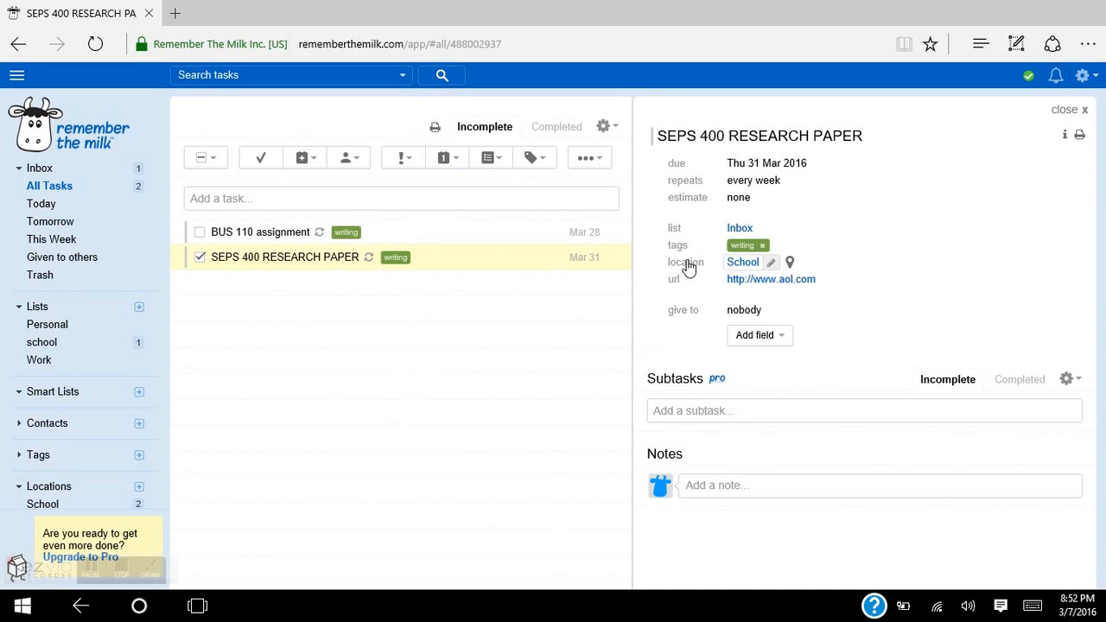
Add a start field to the SEPS 400 RESEARCH PAPER task and set it to tomorrow, 8 March 2016
left_click(772, 344)
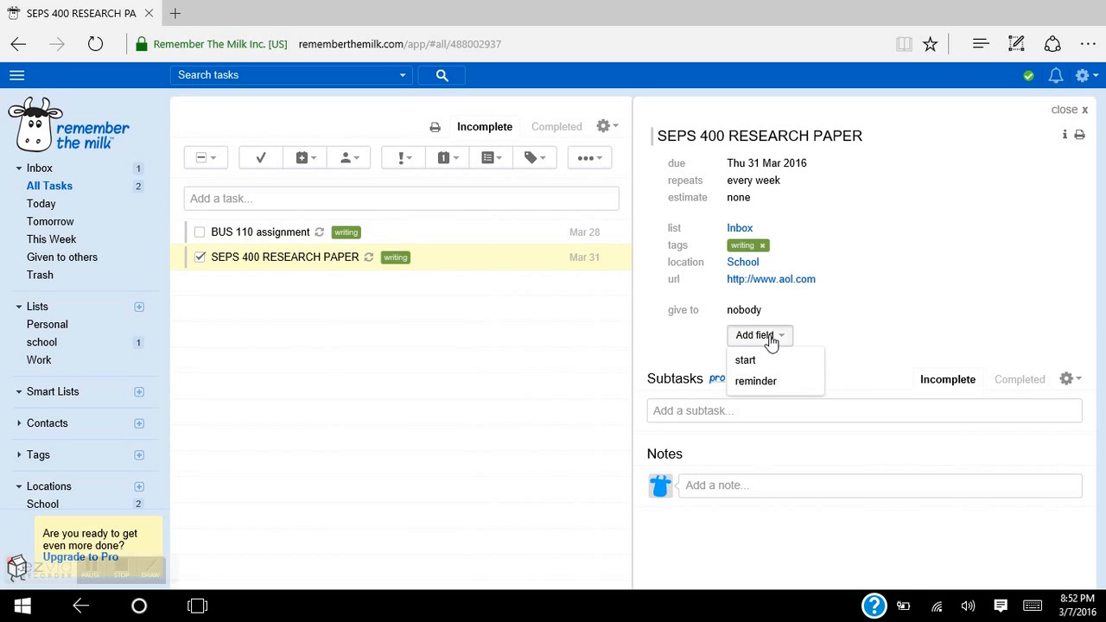
left_click(772, 343)
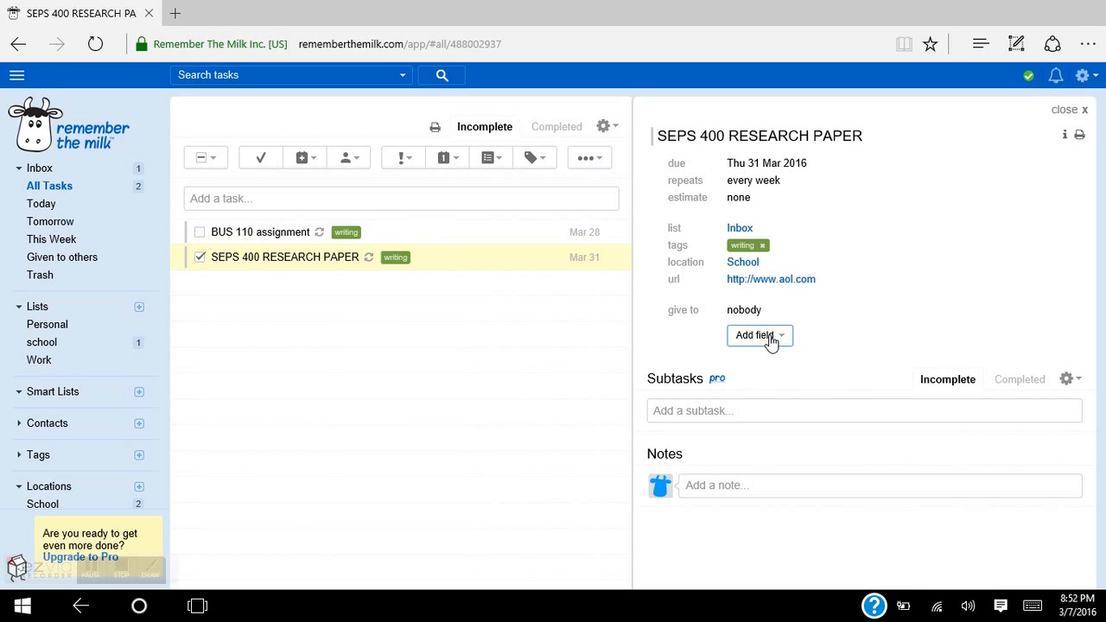
left_click(772, 343)
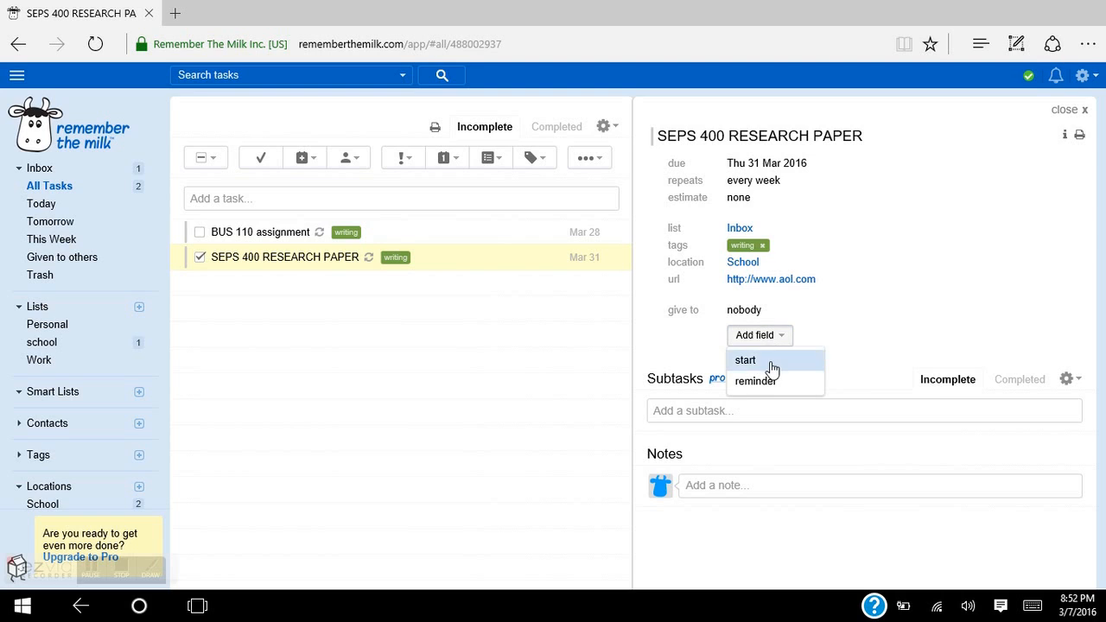
left_click(773, 359)
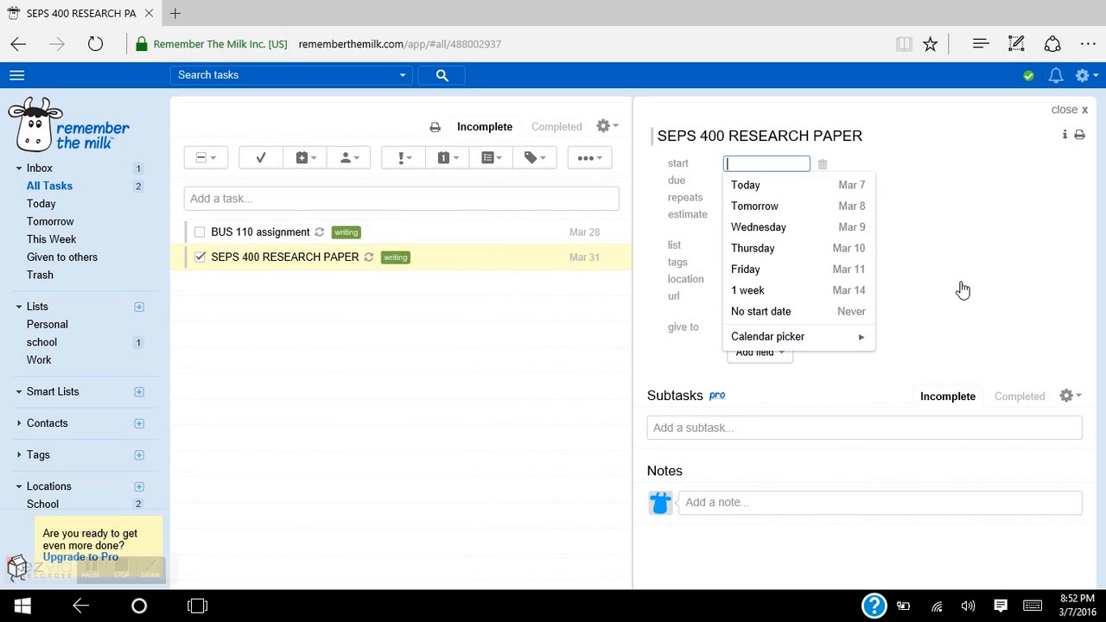
left_click(864, 209)
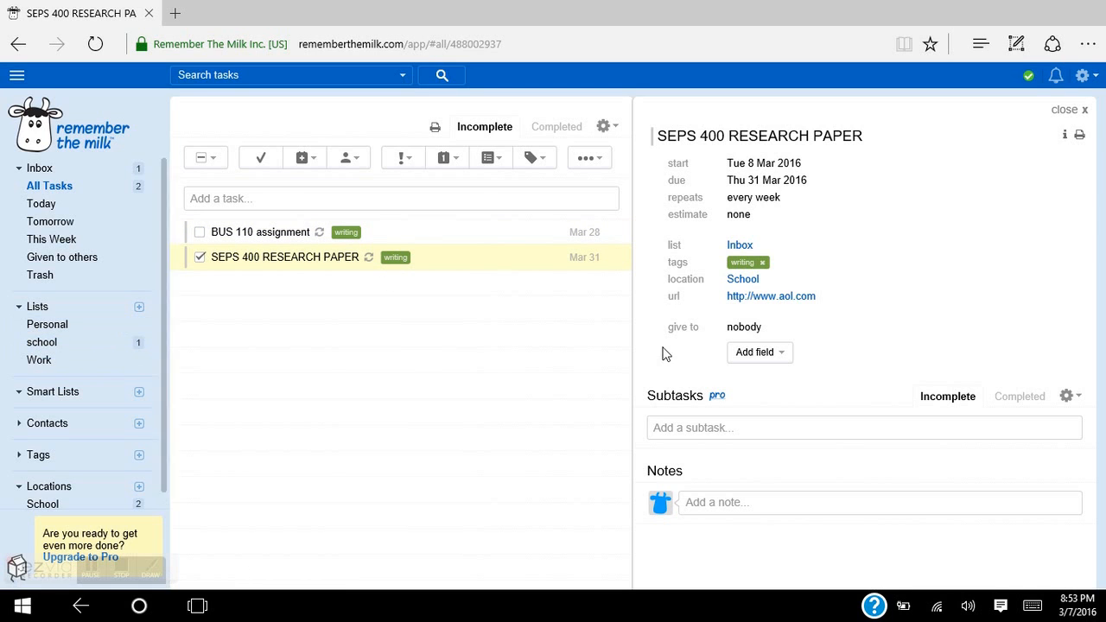
left_click_drag(662, 354, 523, 321)
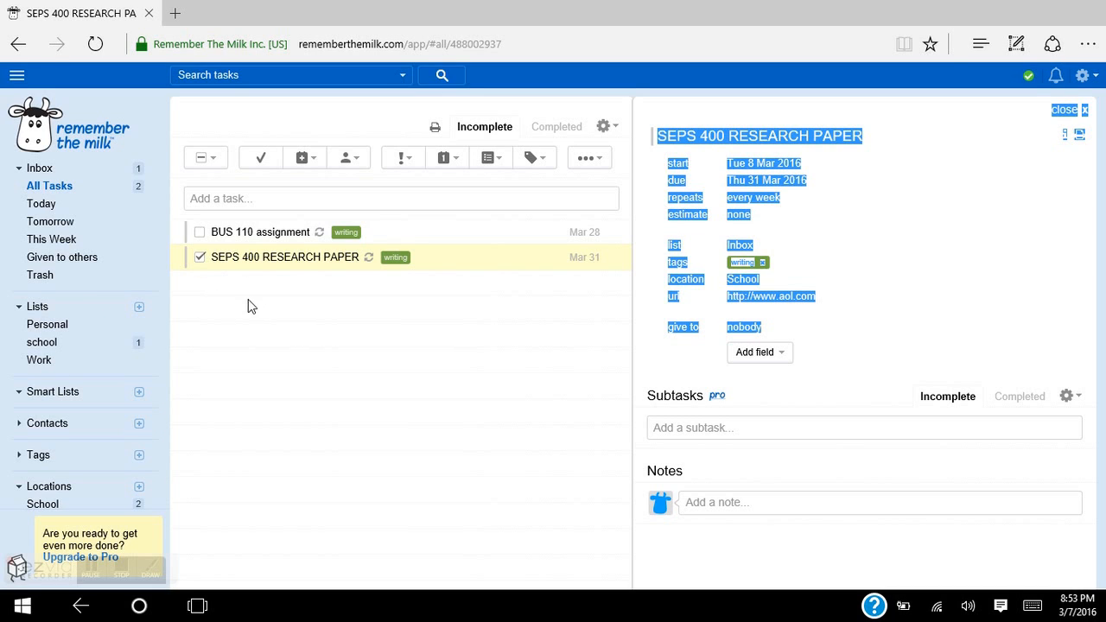
left_click(865, 249)
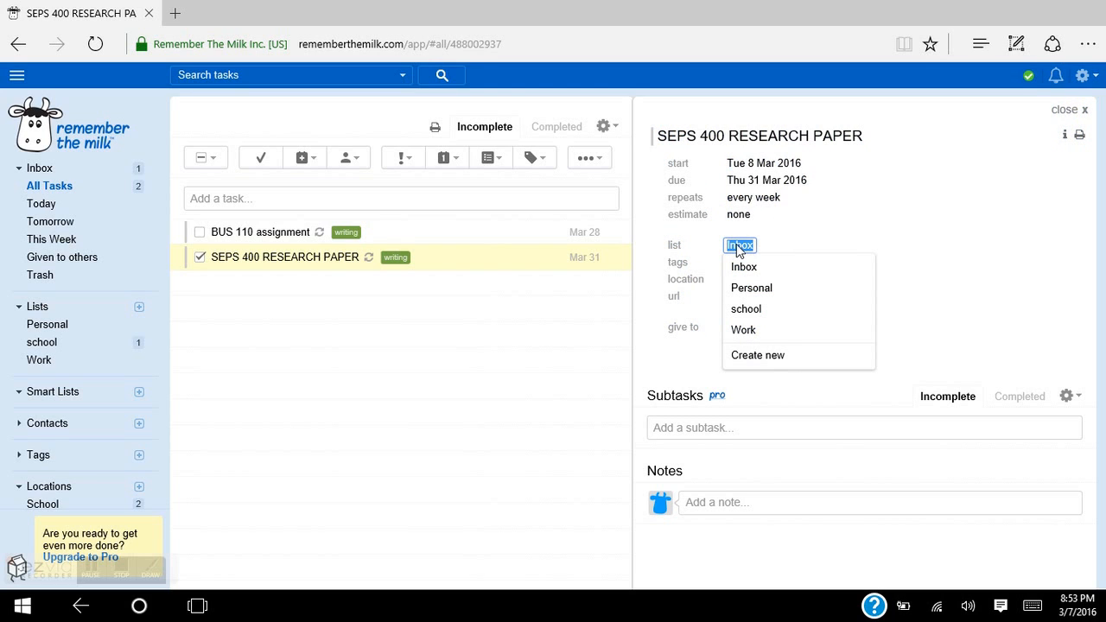
left_click(834, 220)
left_click(847, 198)
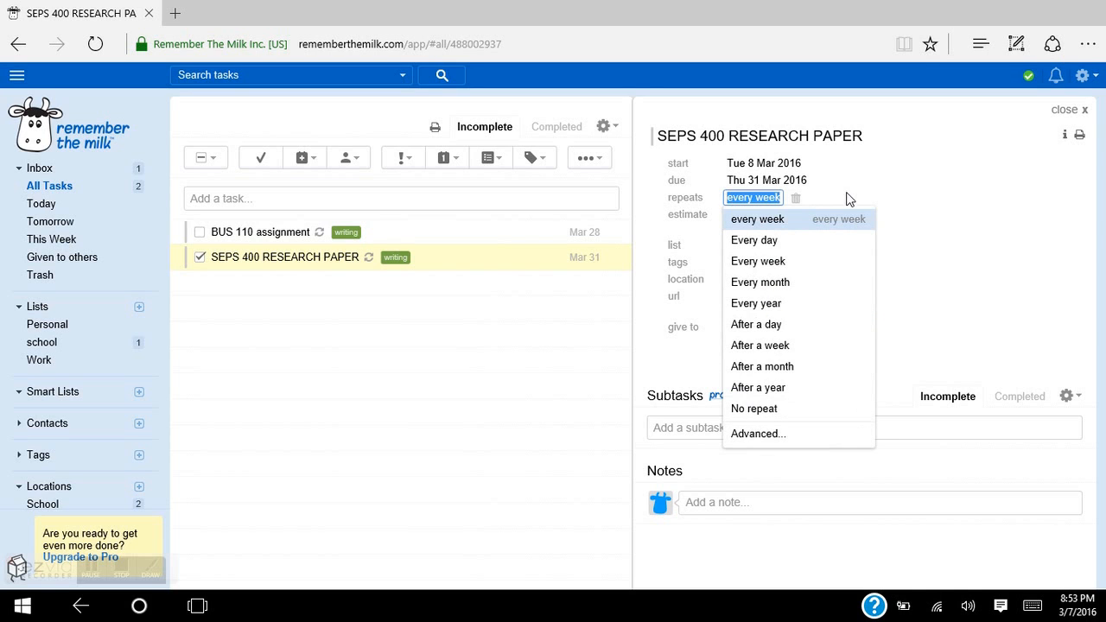
left_click(948, 208)
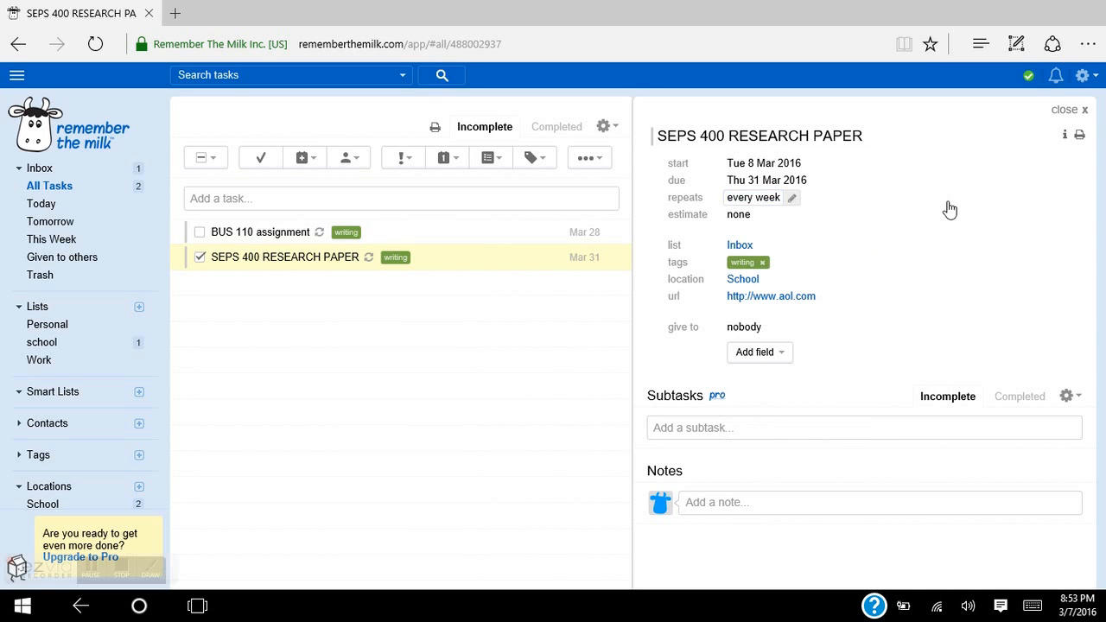
Search the tasks for SEPS
left_click(354, 78)
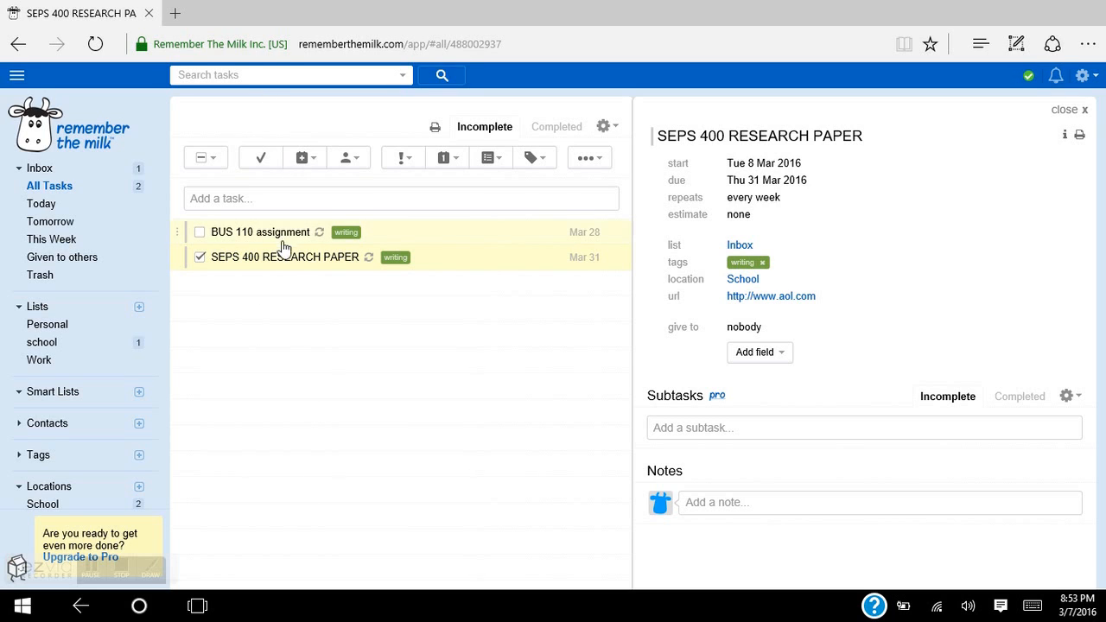
left_click(260, 75)
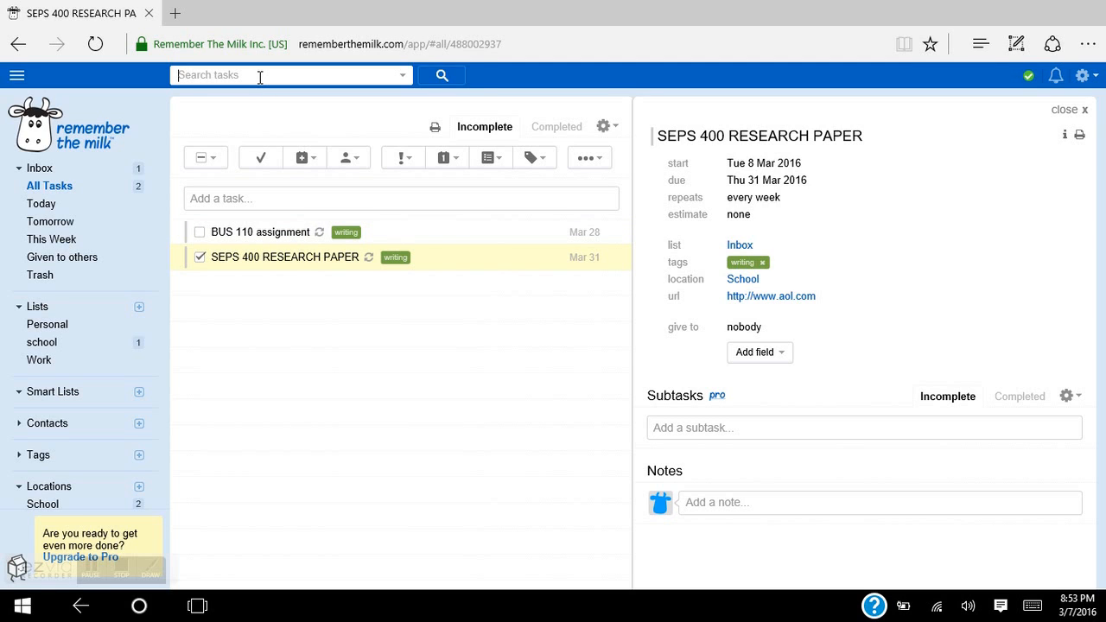
type("q")
key("BackSpace")
type("S")
key("BackSpace")
type("SEPS")
left_click(441, 77)
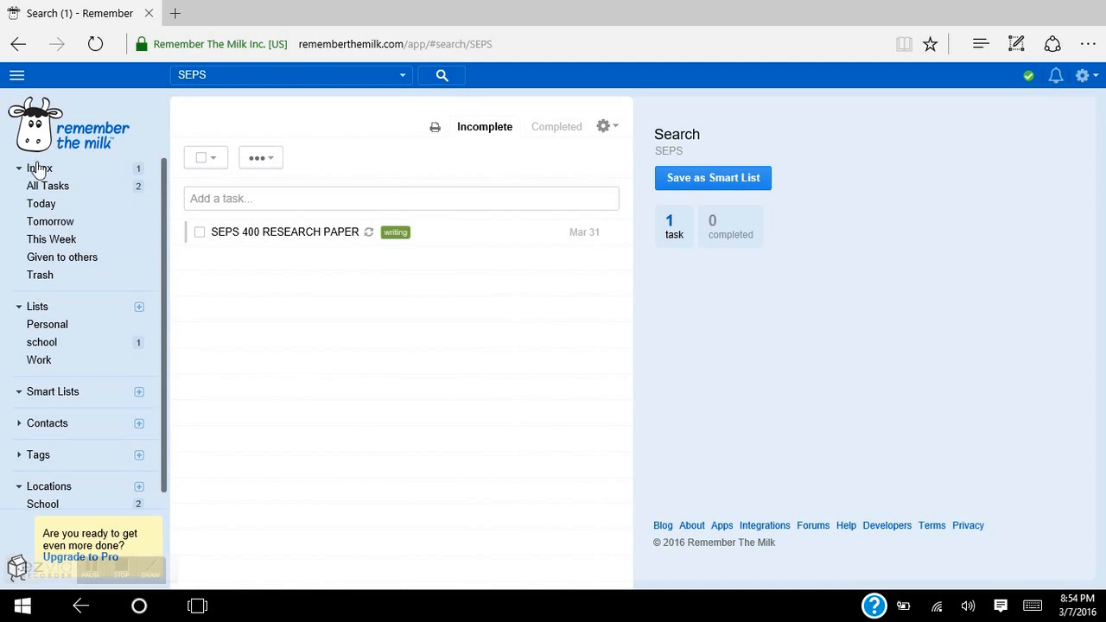
Return to the All Tasks list and sign out of the Remember The Milk account
left_click(49, 189)
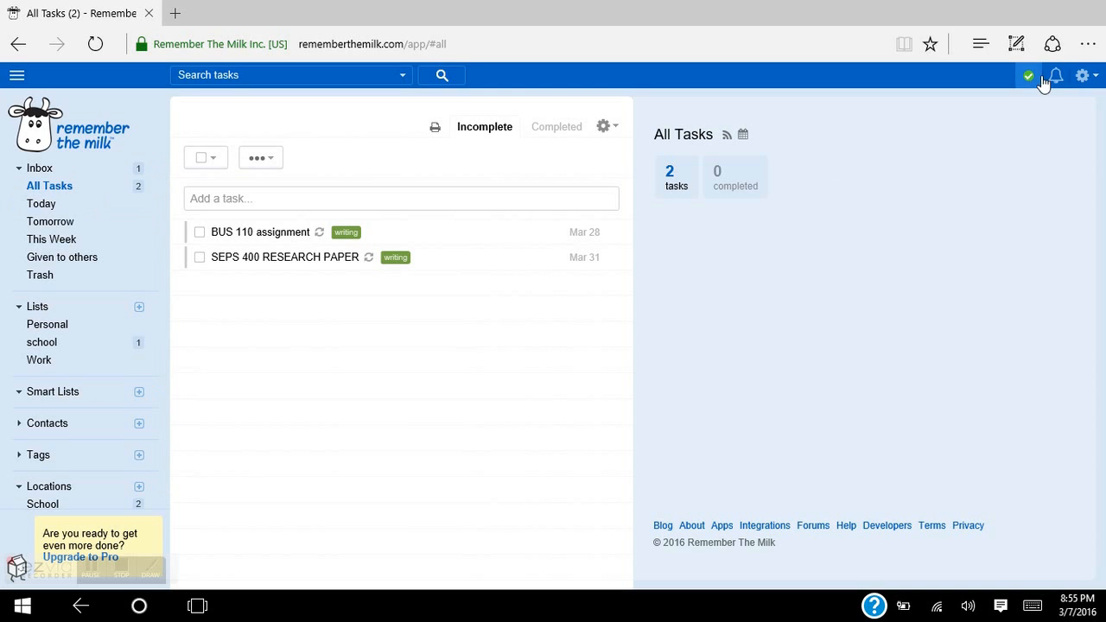
left_click(1094, 79)
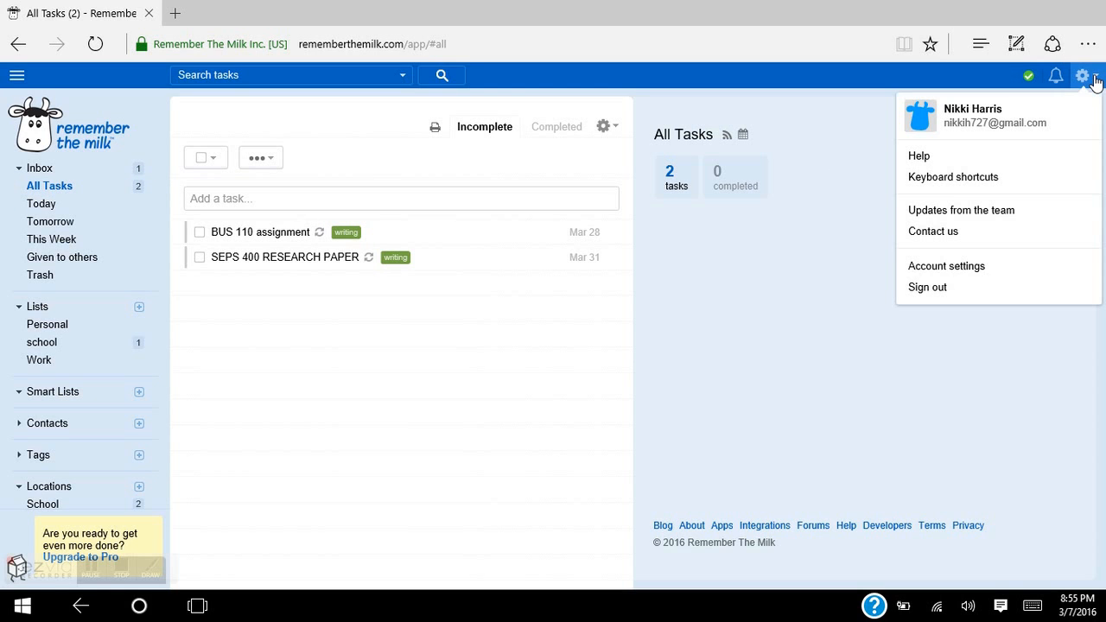
left_click(1023, 291)
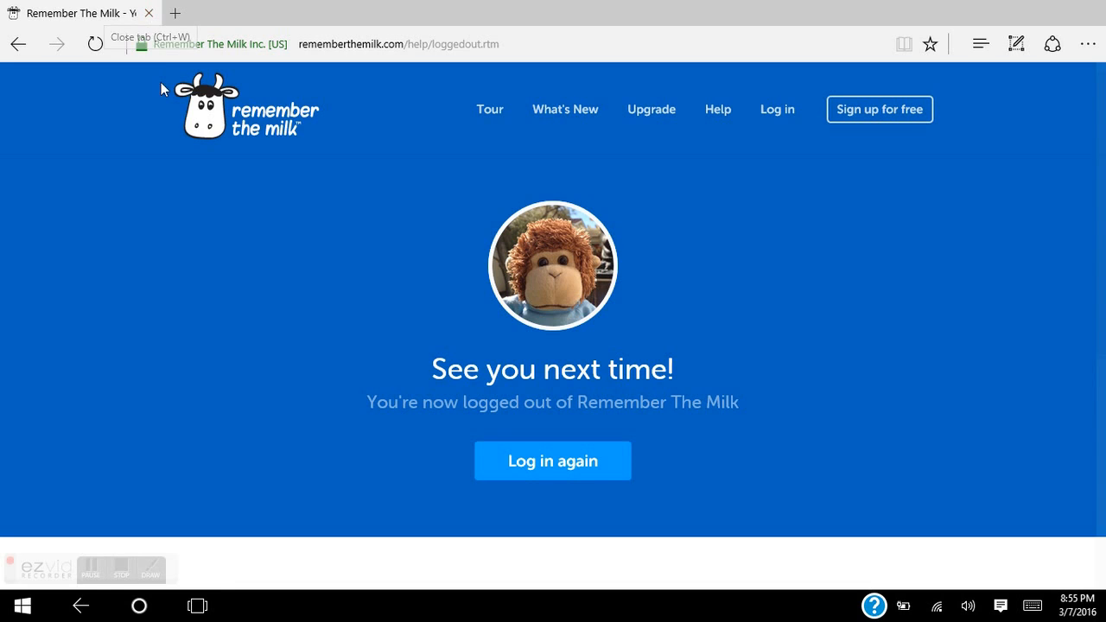
left_click(122, 567)
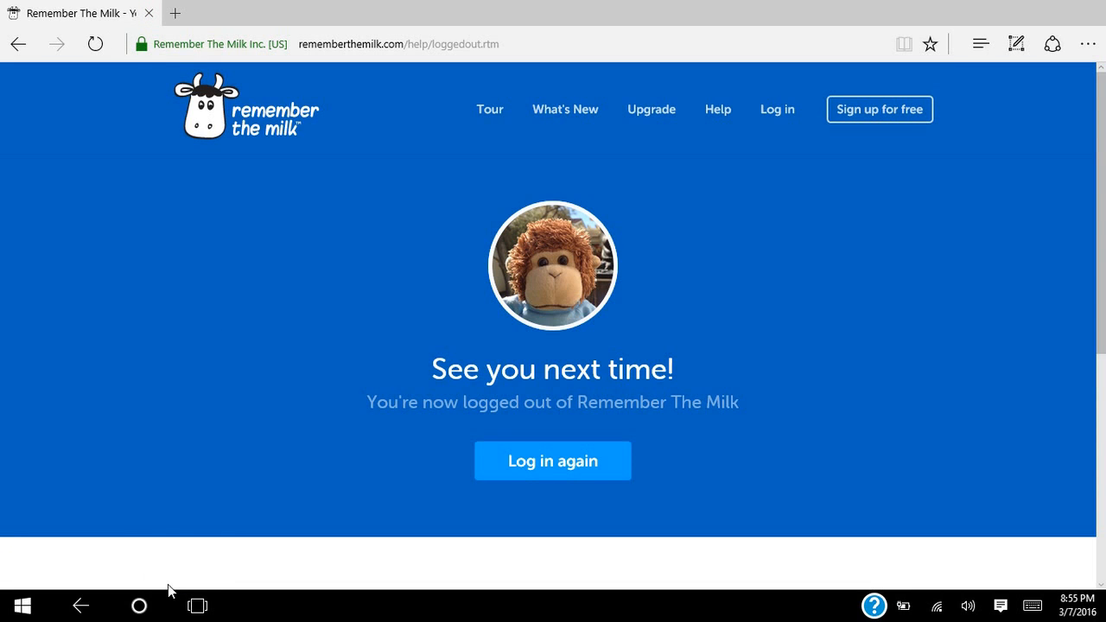